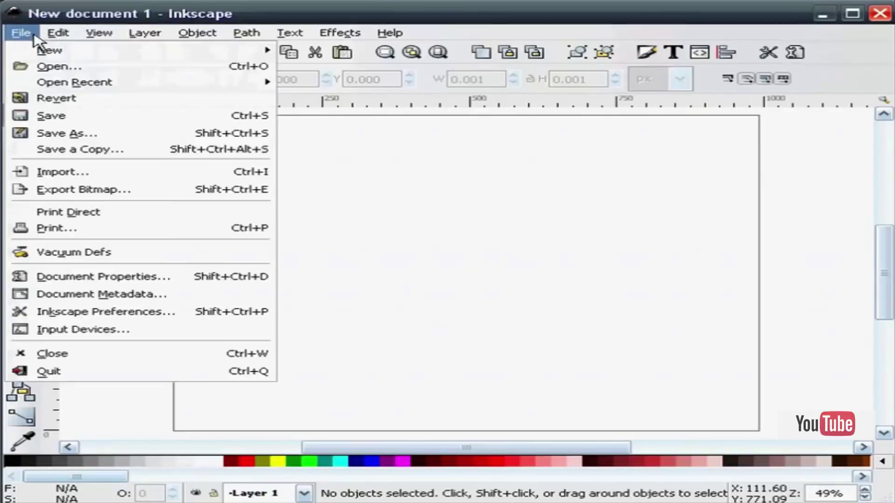
- Set the document's custom page size to 48 px wide and 48 px high
left_click(120, 280)
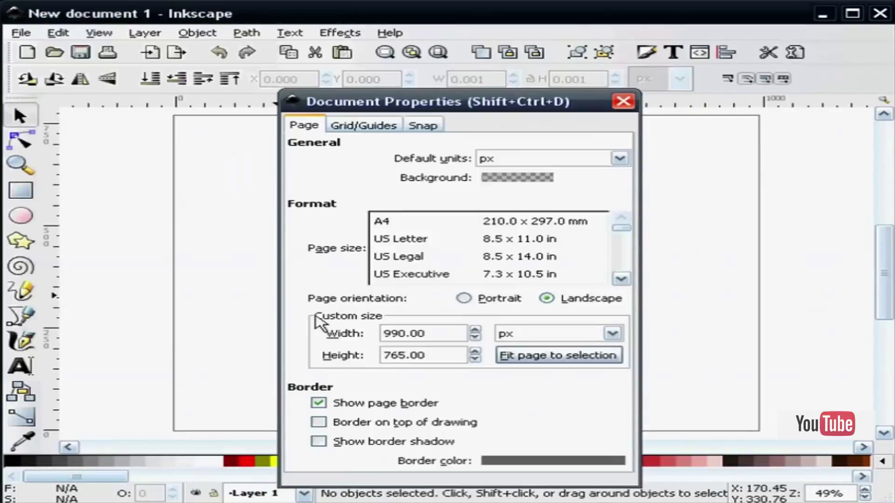
left_click_drag(433, 334, 371, 335)
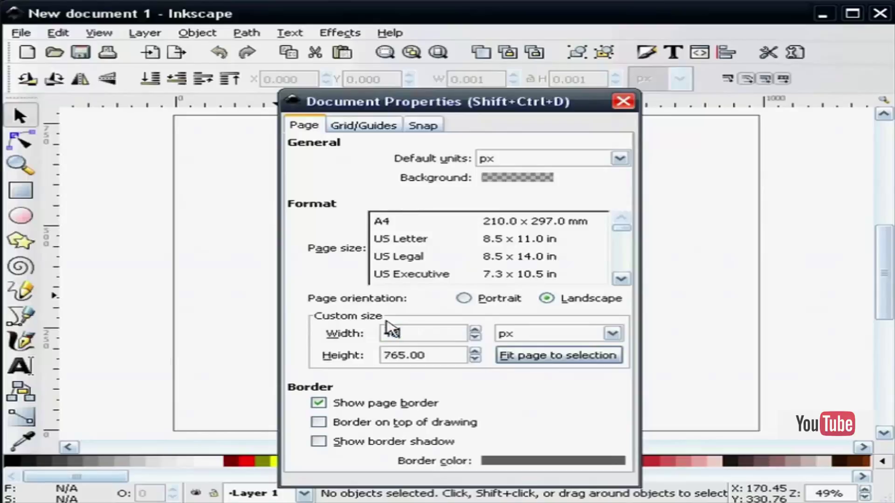
left_click_drag(442, 350, 365, 357)
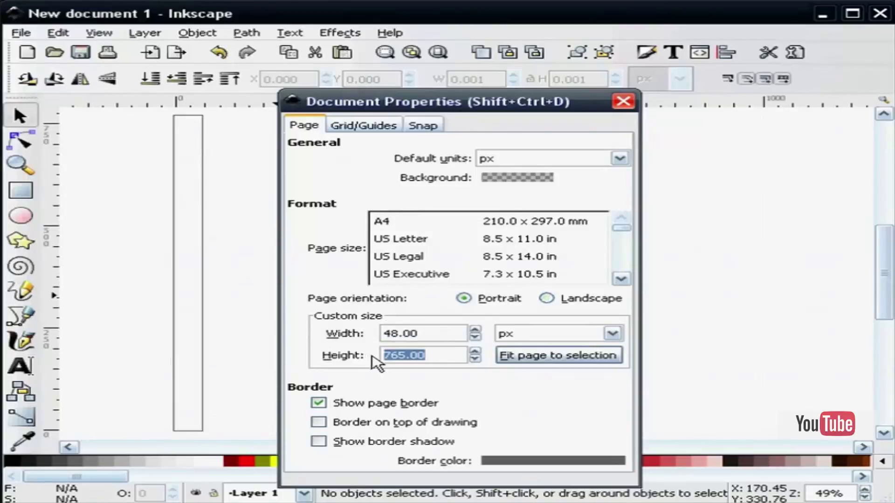
left_click(446, 331)
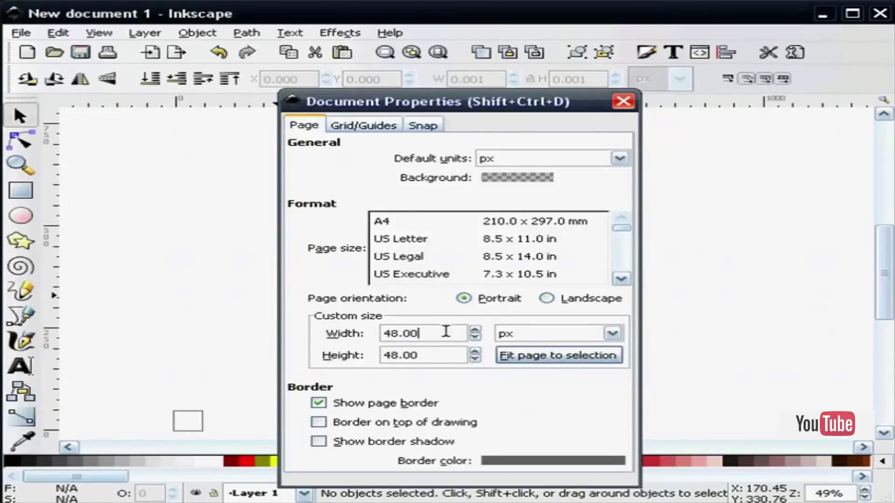
left_click(623, 102)
- Draw a rectangle about 34 px wide and 34 px high on the page and nudge it slightly into place
left_click(23, 168)
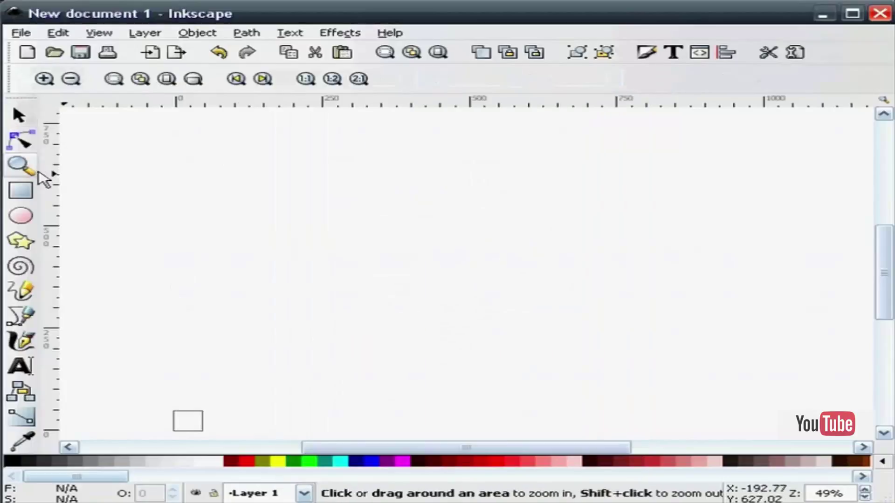
left_click(176, 88)
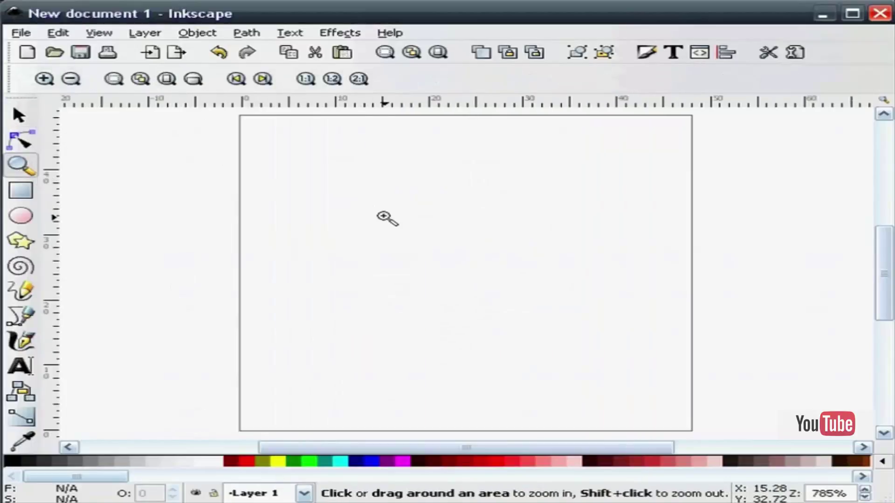
left_click(25, 196)
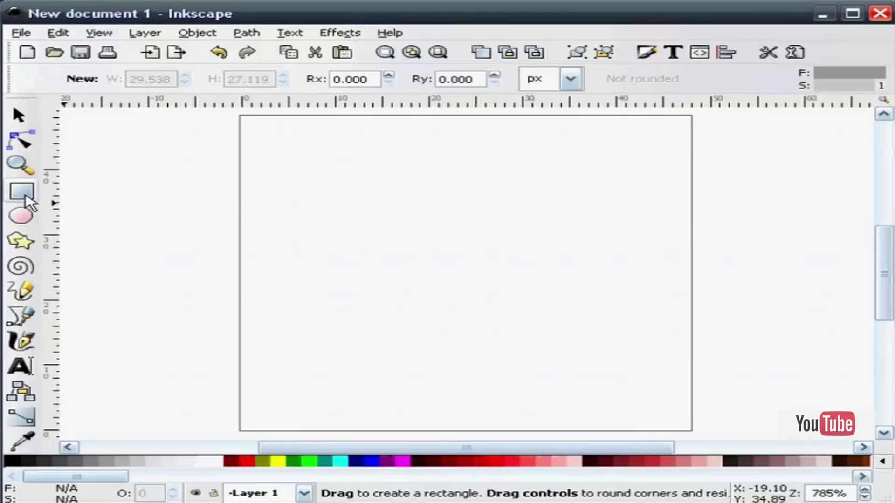
left_click_drag(326, 144, 642, 360)
left_click(18, 115)
left_click_drag(457, 216, 453, 217)
left_click(209, 210)
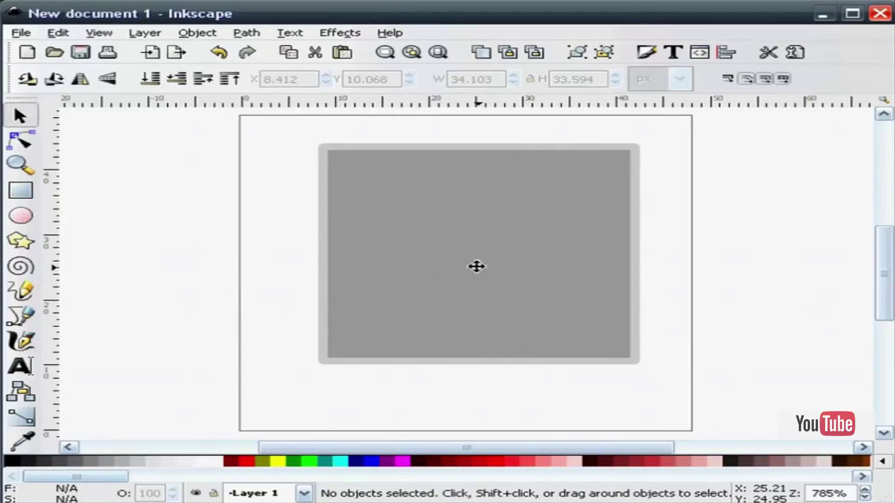
left_click_drag(475, 266, 462, 265)
key("Escape")
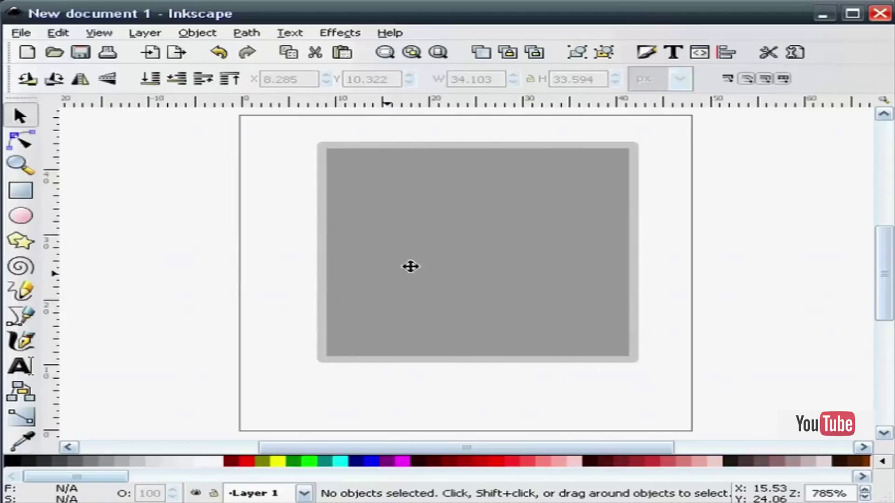
- Convert the grey rectangle from an object to a path
left_click(445, 232)
left_click(197, 33)
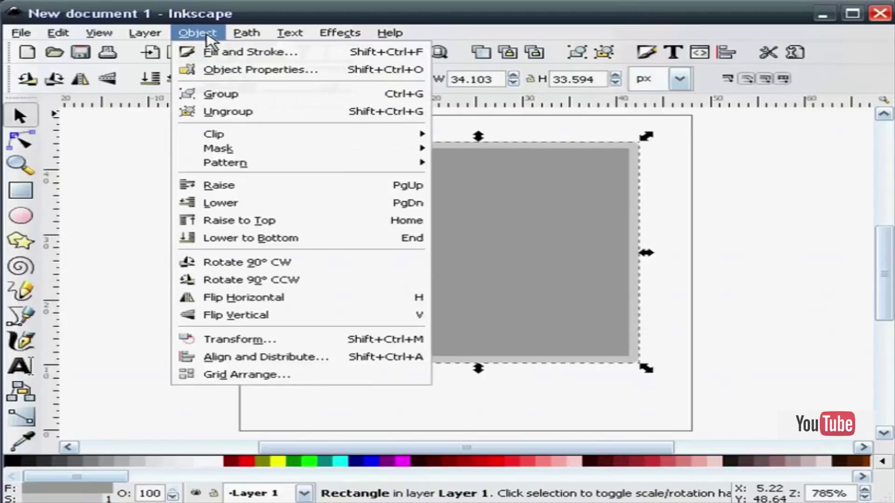
mouse_move(246, 35)
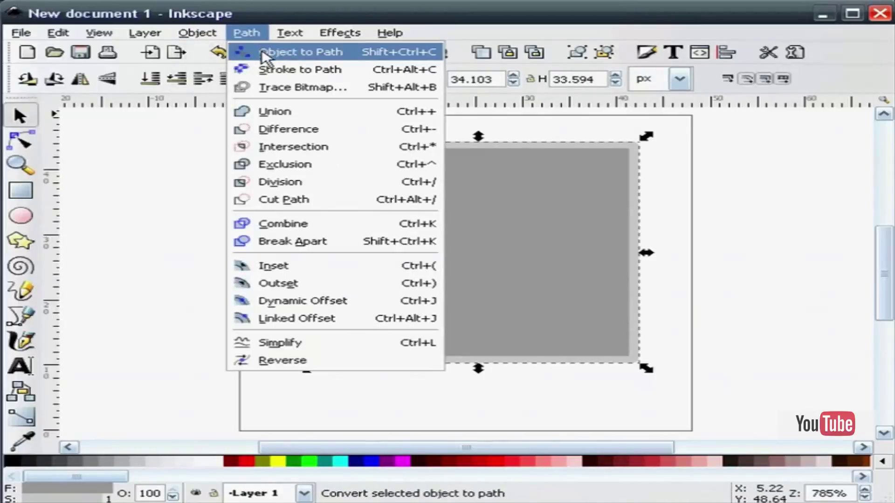
left_click(263, 53)
key("Escape")
key("ctrl+a")
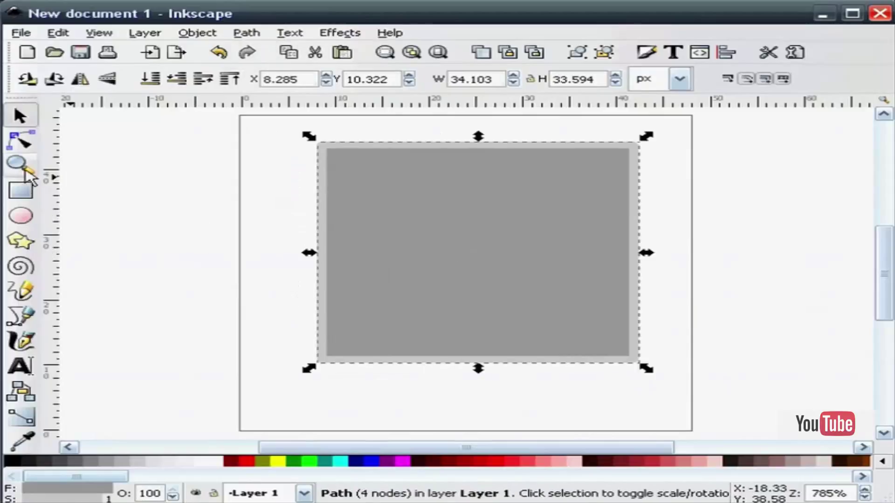
- Add a node at the middle of the rectangle path's bottom edge
left_click(22, 141)
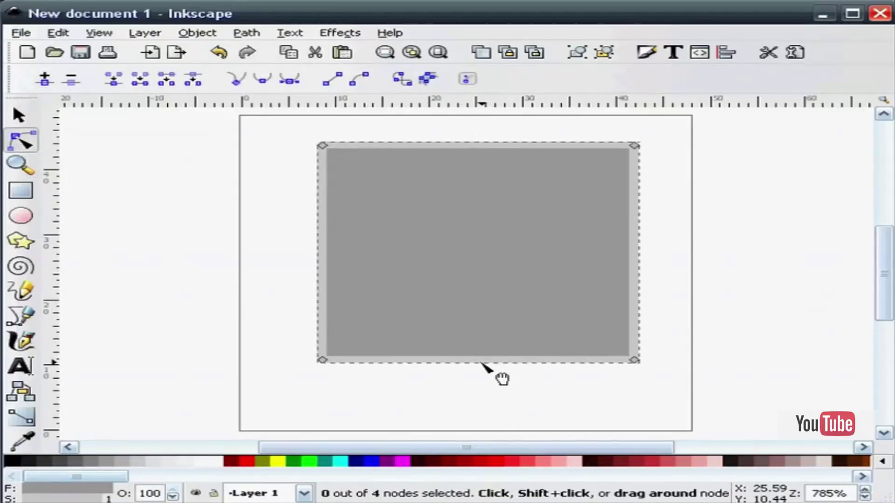
double_click(481, 363)
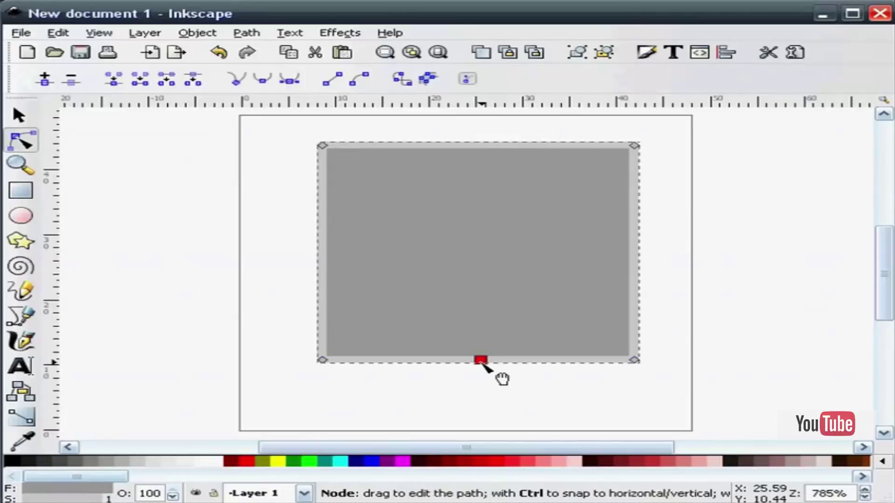
left_click(18, 115)
key("Escape")
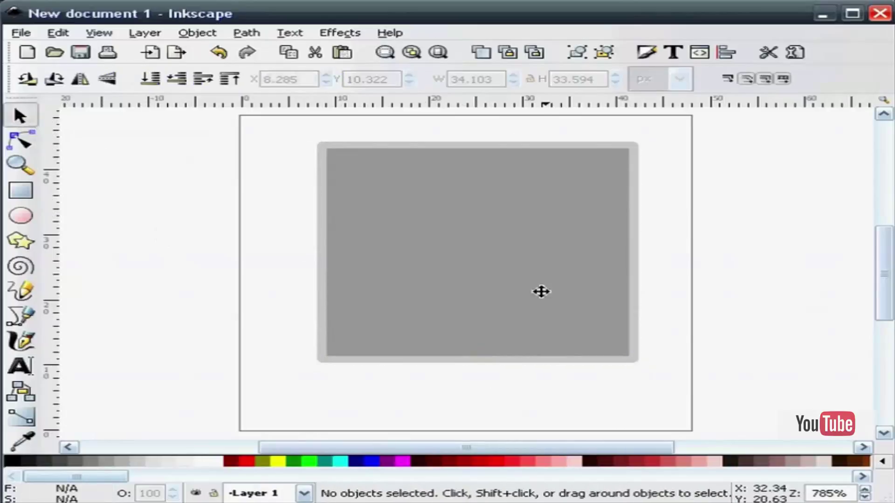
- Make the bottom-left and bottom-right corner nodes of the path smooth
left_click(539, 292)
left_click(20, 140)
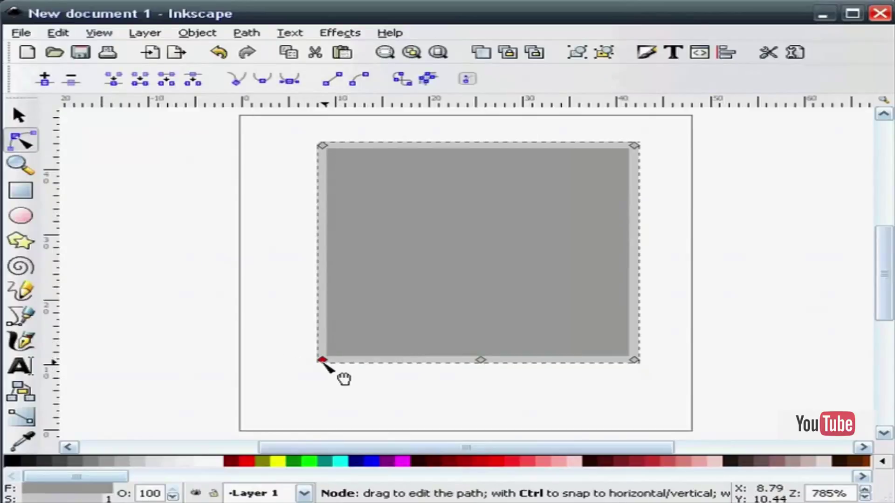
left_click(322, 361)
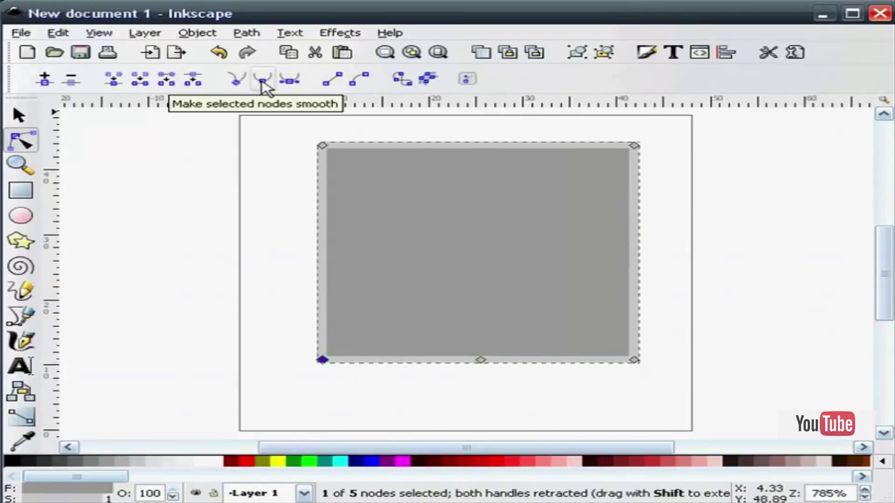
left_click(262, 82)
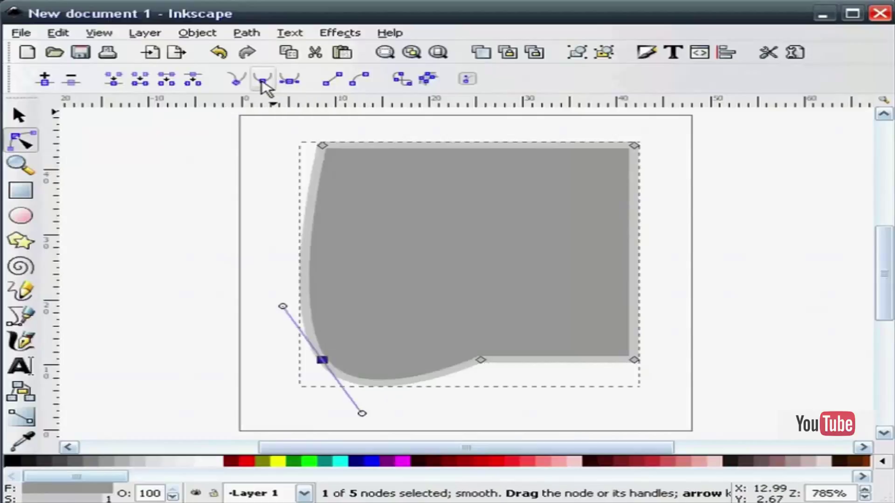
left_click(635, 360)
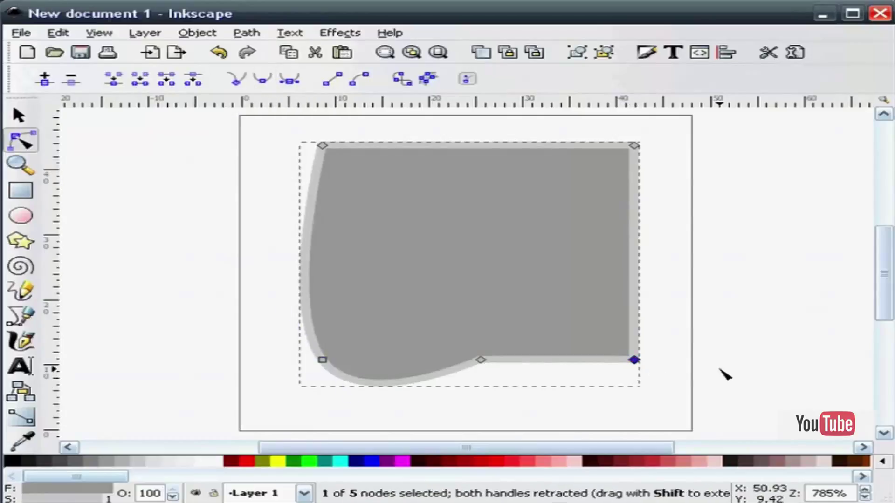
left_click(262, 81)
- Shift the whole shape slightly up and to the left, to about X 5.9 px, Y 7.7 px
left_click(18, 115)
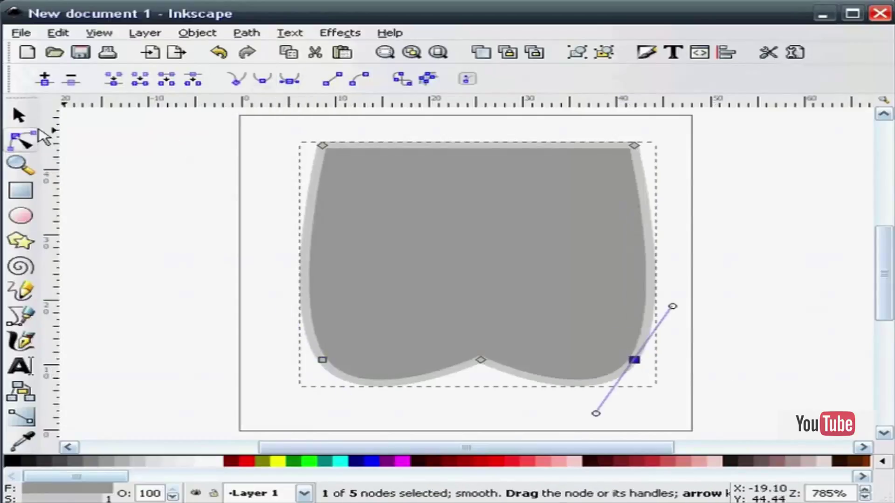
left_click(124, 184)
left_click_drag(502, 252, 489, 246)
left_click(239, 275)
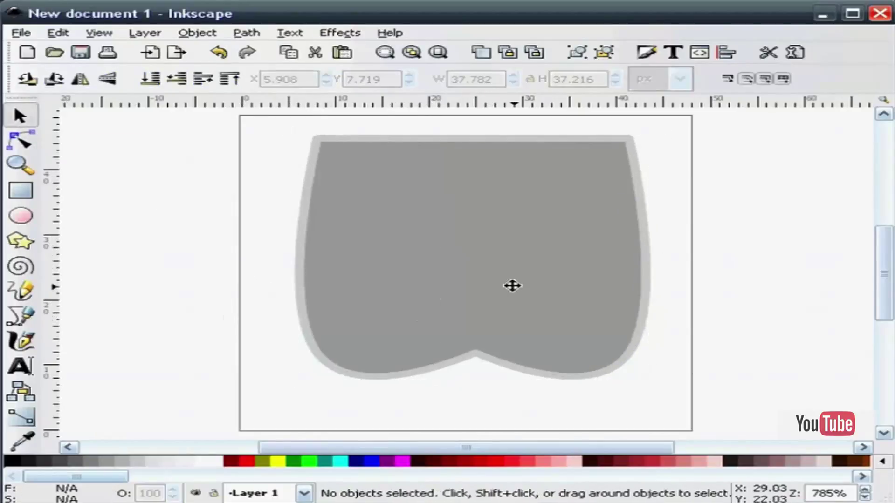
- Pull the shape's bottom middle node straight down into a shield point, making the shape about 47 px high
left_click(513, 285)
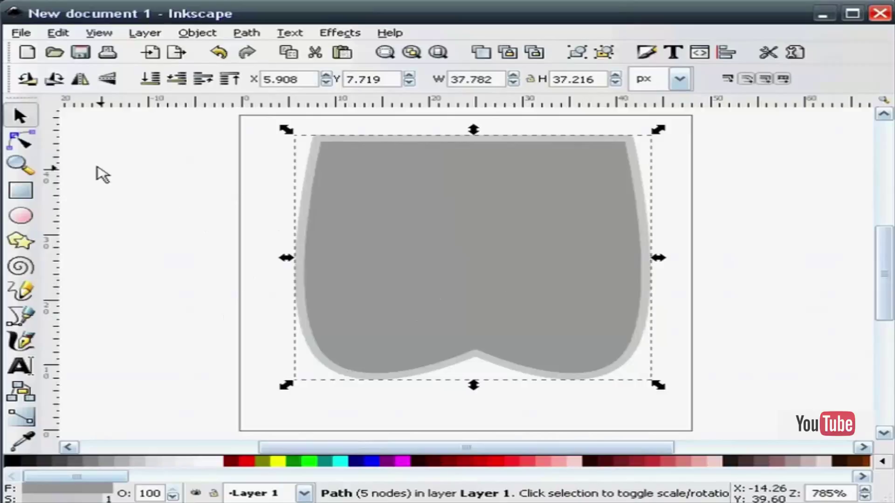
left_click(20, 140)
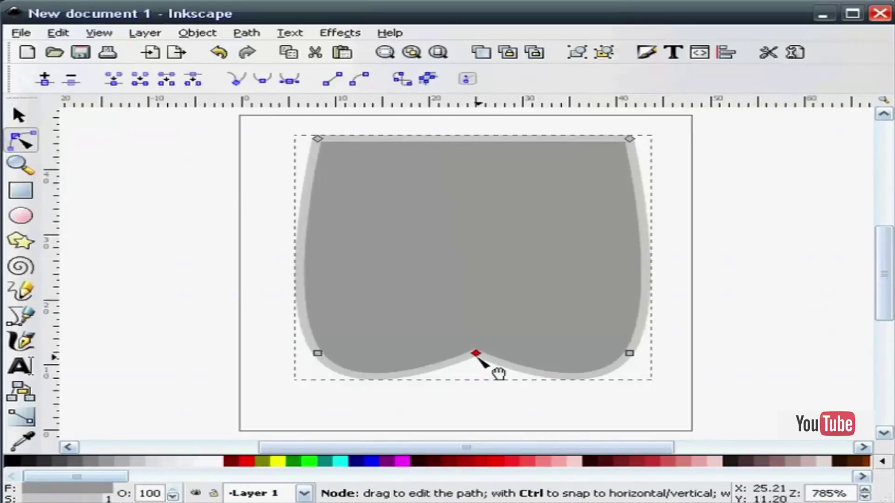
left_click_drag(477, 356, 478, 428)
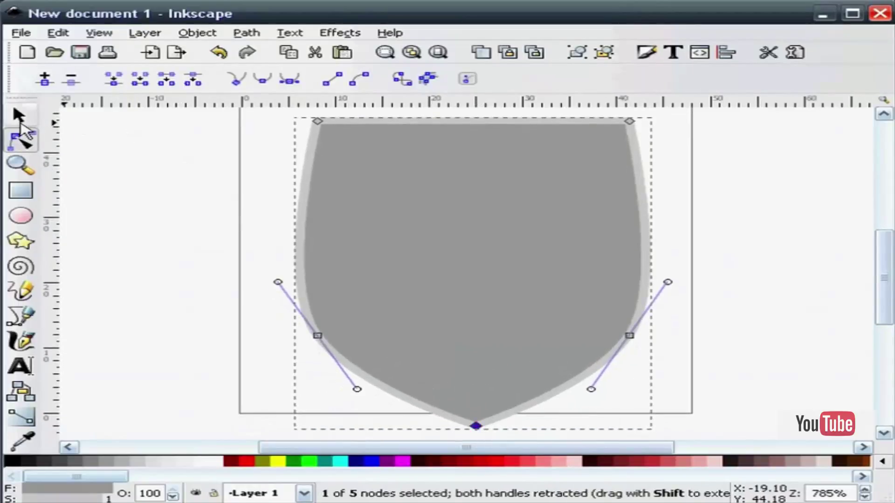
left_click(19, 115)
left_click(759, 330)
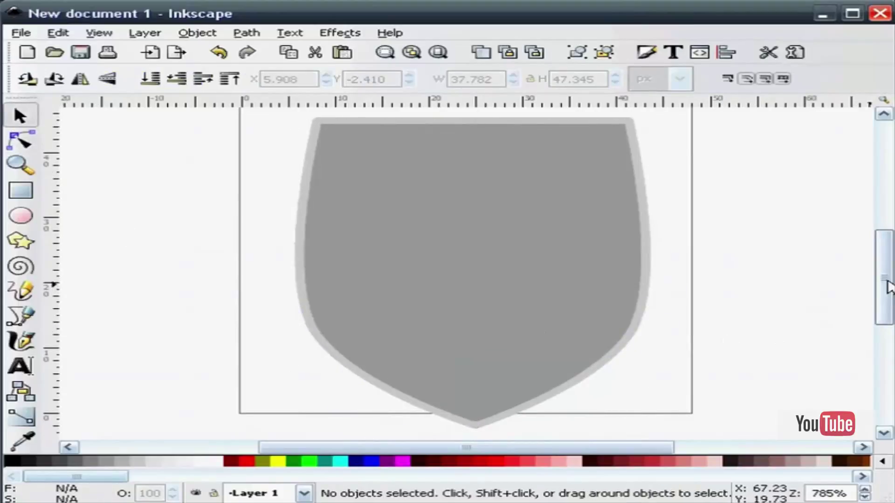
- Move the shield's two top corner nodes horizontally outward, widening the shape to about 40 px
left_click_drag(887, 280, 887, 281)
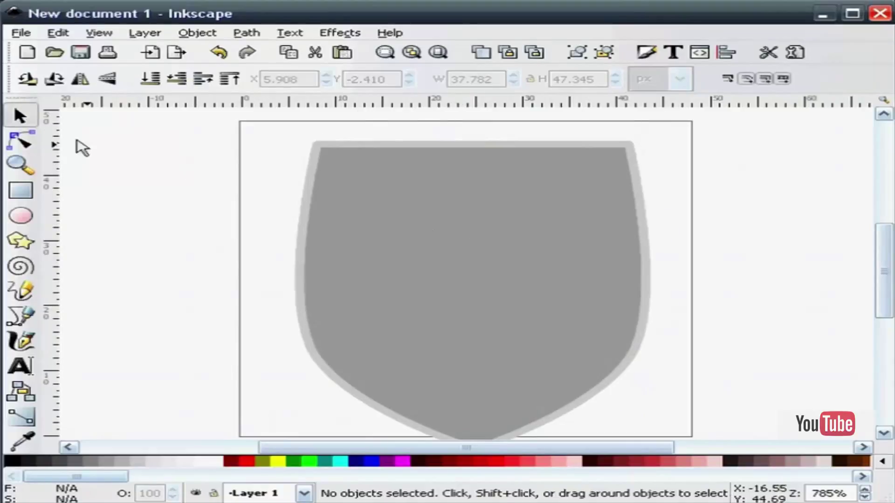
left_click(315, 185)
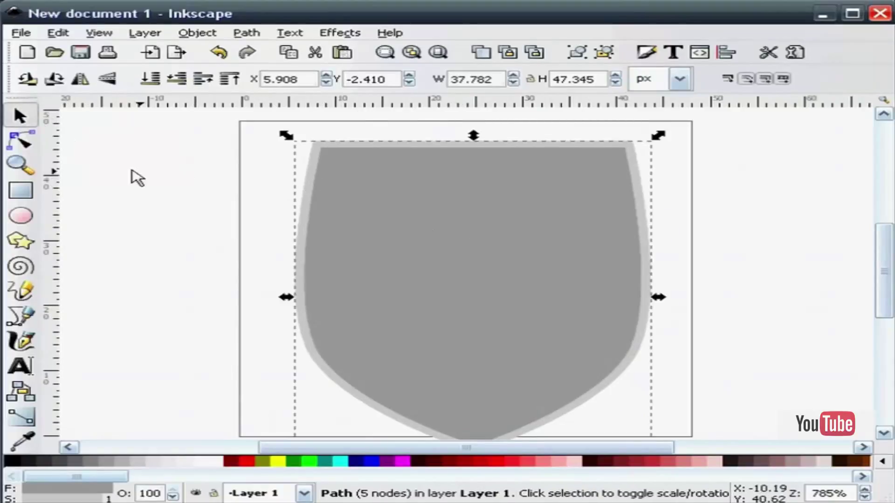
left_click(21, 140)
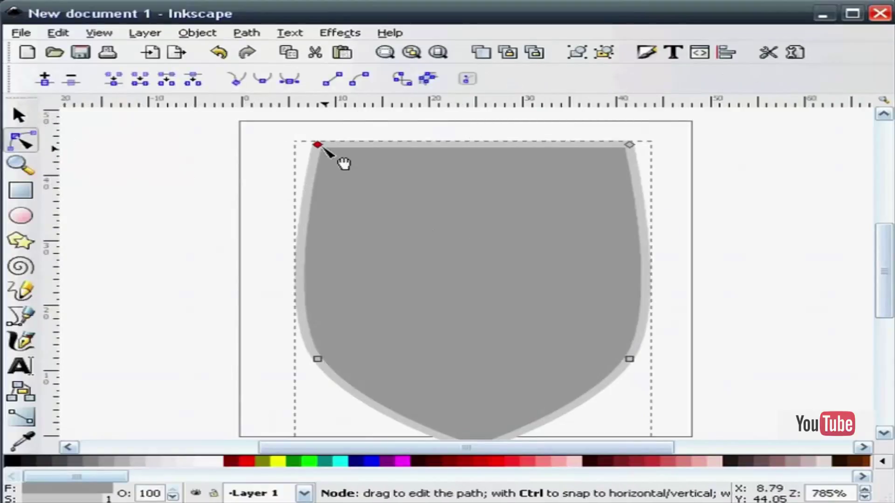
key("ctrl")
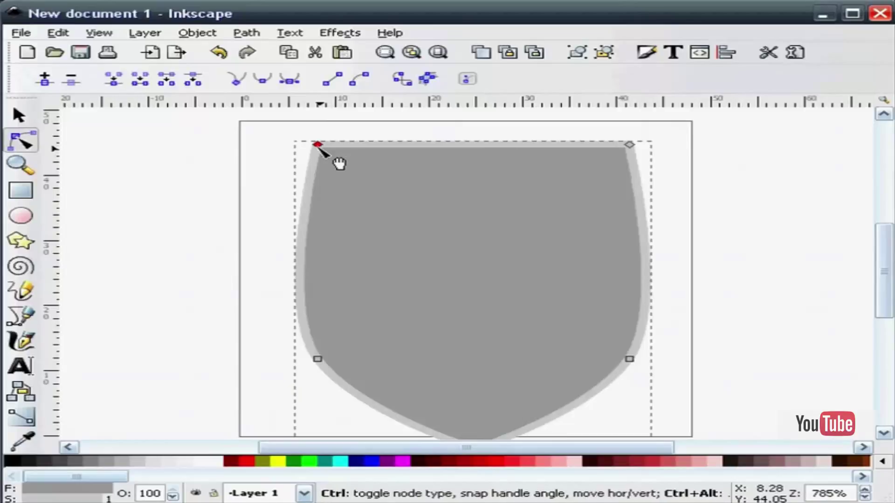
left_click_drag(315, 149, 295, 148)
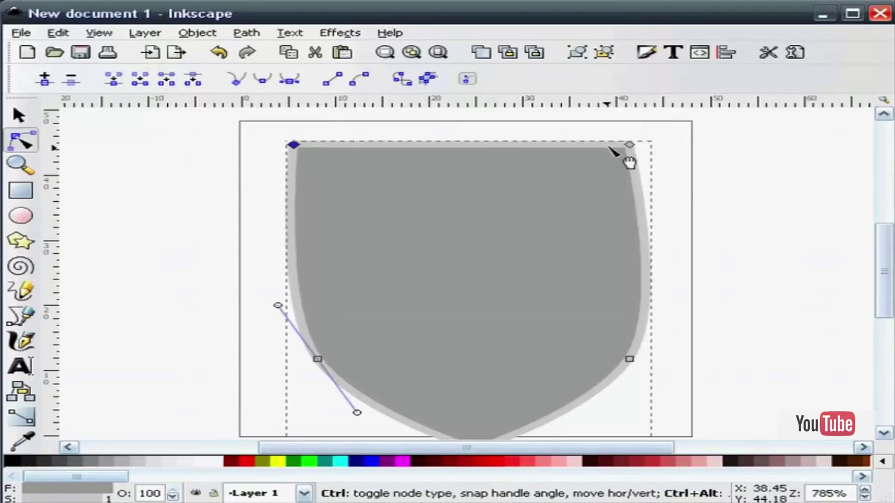
left_click_drag(631, 149, 657, 148)
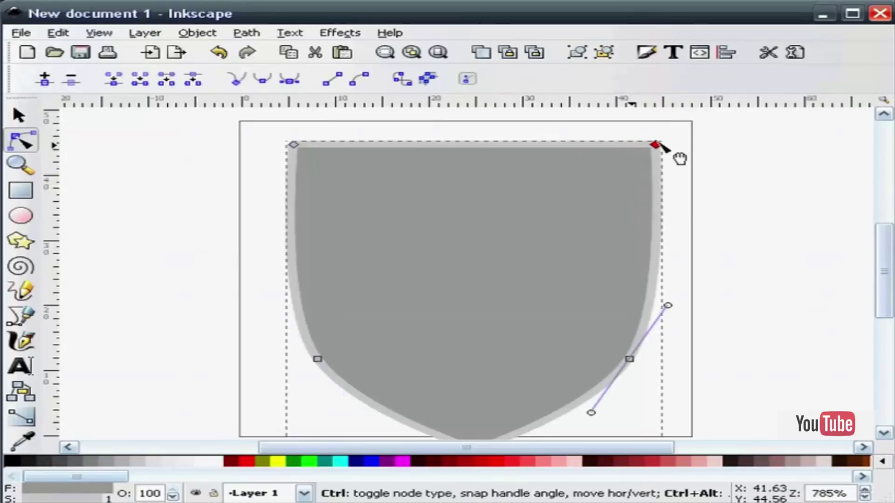
left_click(19, 115)
- Bend the shield's straight top edge upward into a gentle arch reaching about the page's upper border
left_click(324, 191)
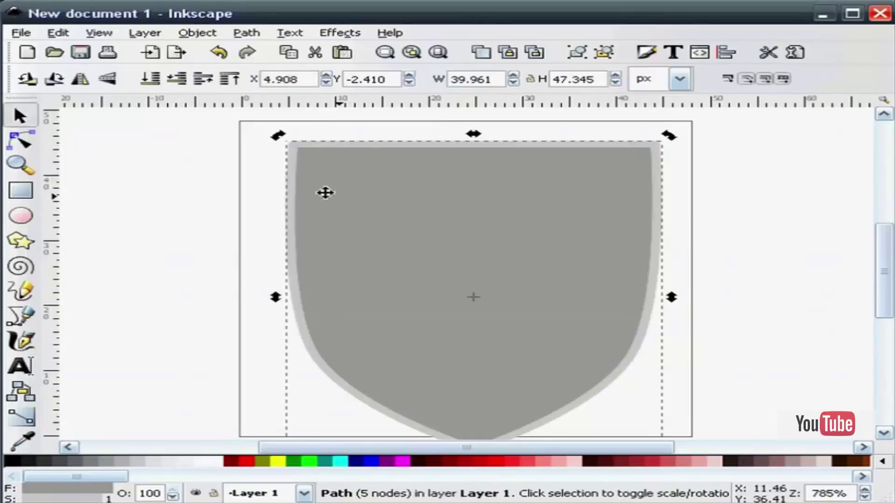
key("F2")
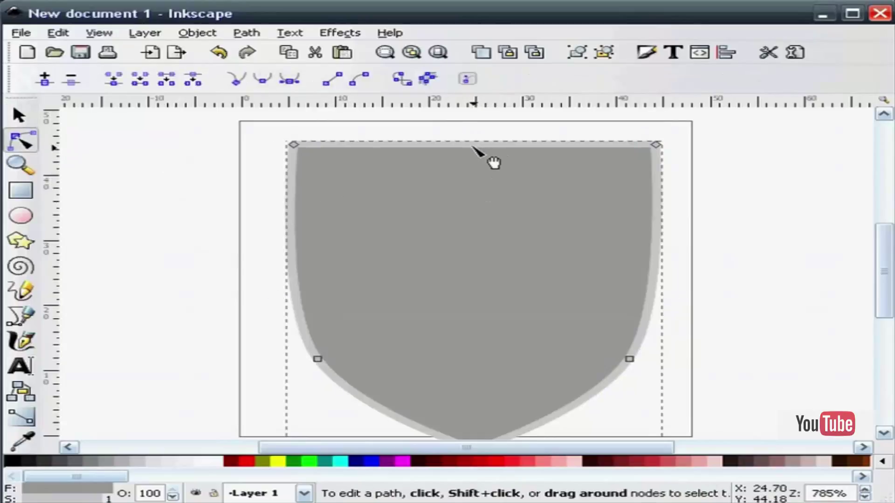
left_click(470, 147)
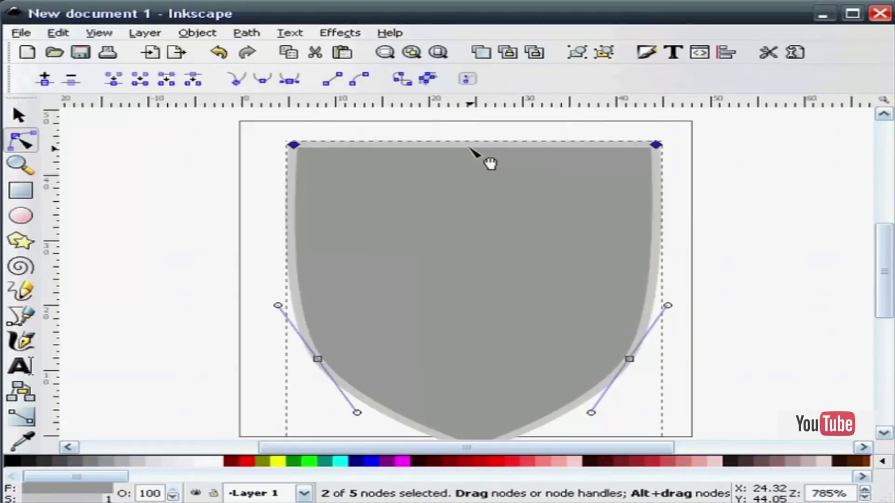
left_click_drag(468, 147, 474, 129)
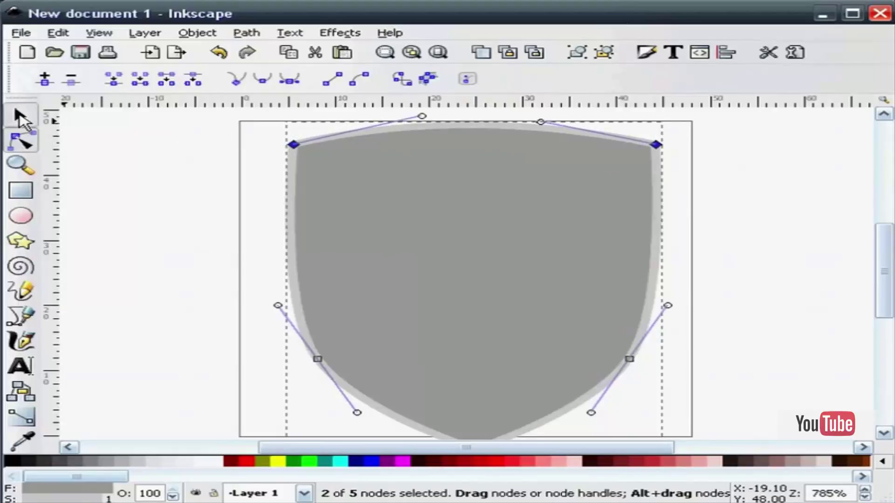
- Scale the shield down to about 36.4 × 45.8 px and move it inside the page to about X 6.0 px, Y 0.7 px
left_click(19, 115)
key("F3")
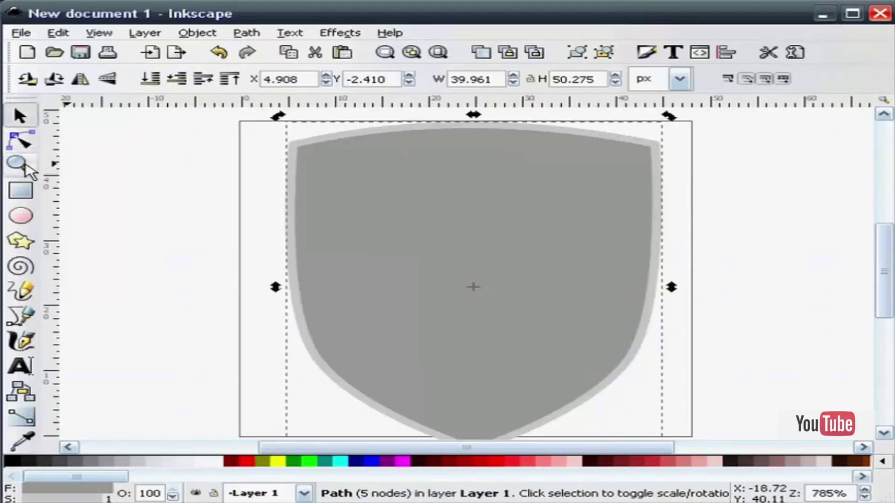
left_click(70, 79)
key("F1")
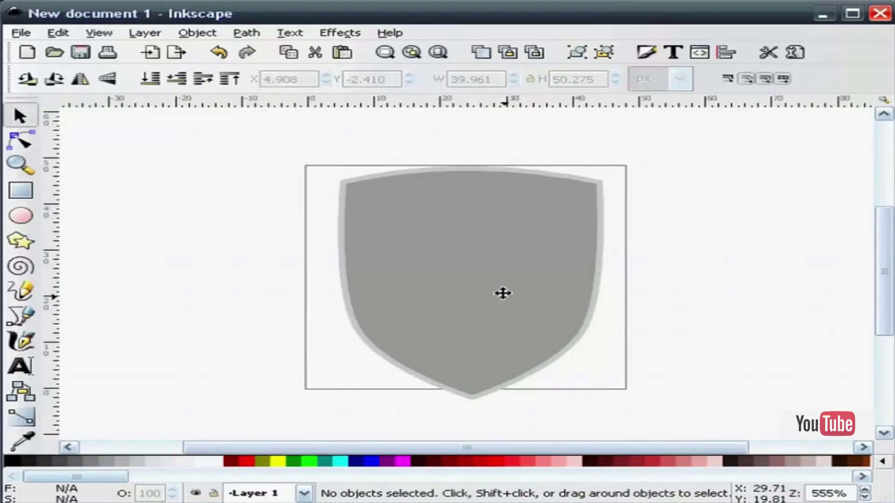
left_click(516, 270)
left_click_drag(614, 163, 613, 186)
key("Escape")
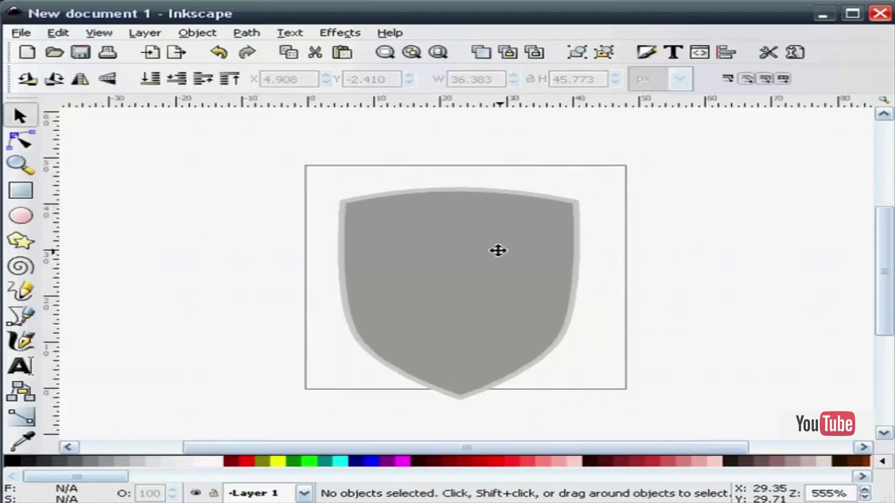
left_click_drag(498, 241, 501, 233)
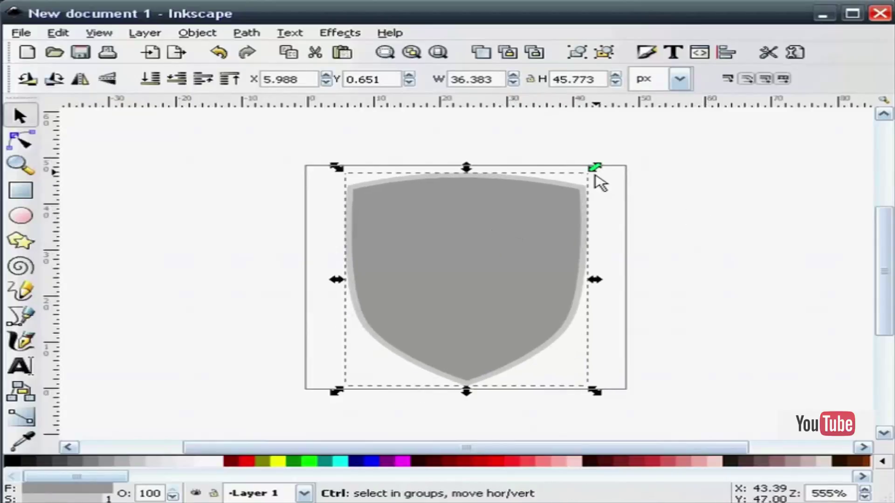
- Resize the shield to about 37.3 × 43.8 px and move it to about X 4.7 px, Y 2.6 px
left_click_drag(594, 180, 595, 185)
left_click_drag(590, 283, 607, 281)
key("Escape")
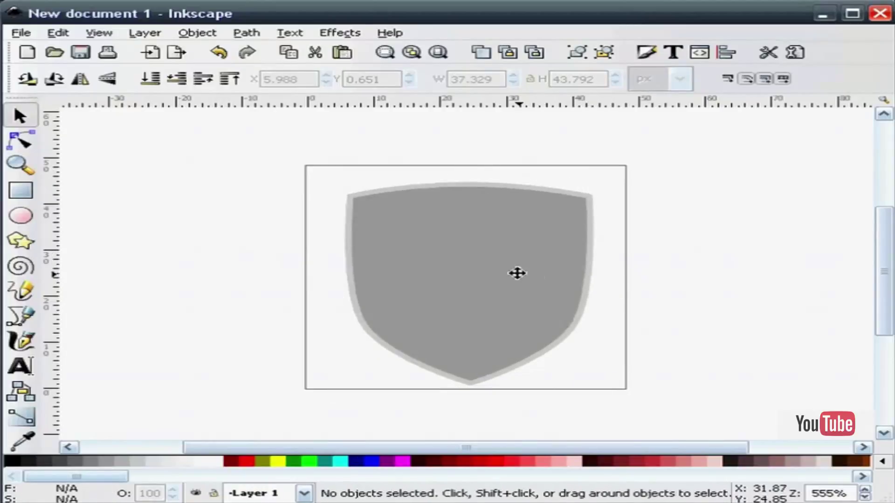
left_click_drag(518, 272, 505, 257)
left_click(704, 243)
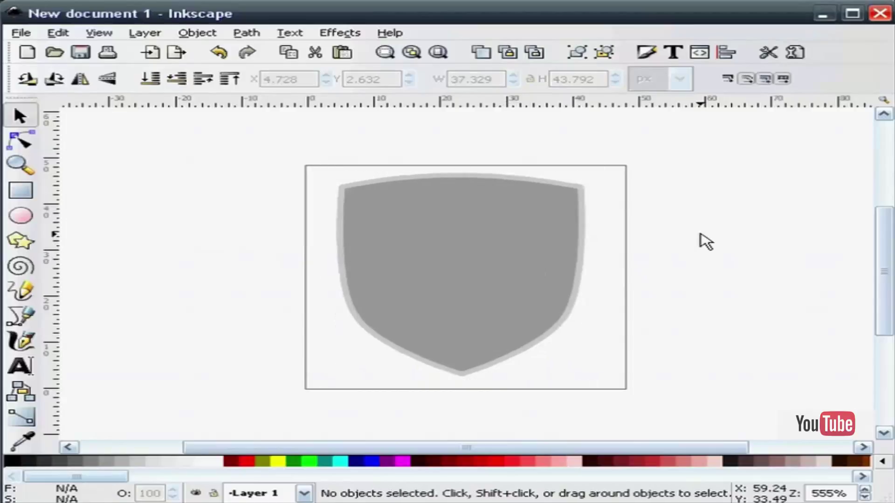
- Duplicate the grey shield in place
left_click(21, 165)
key("plus")
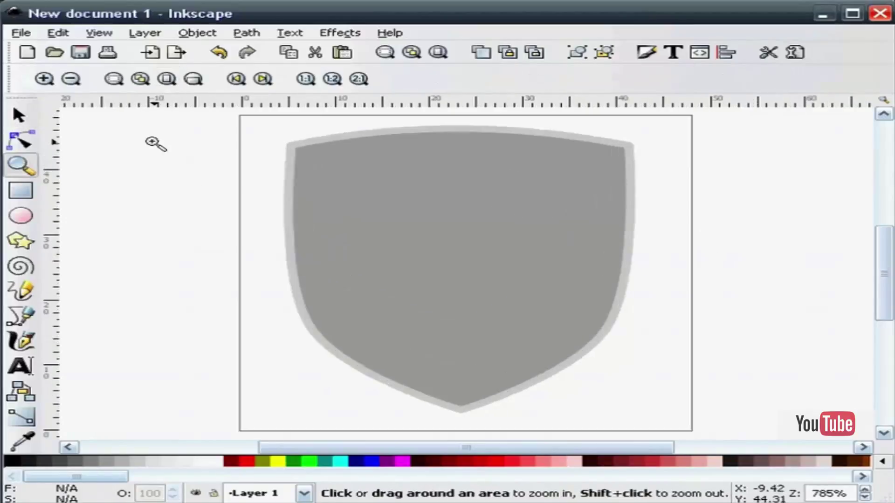
left_click(19, 115)
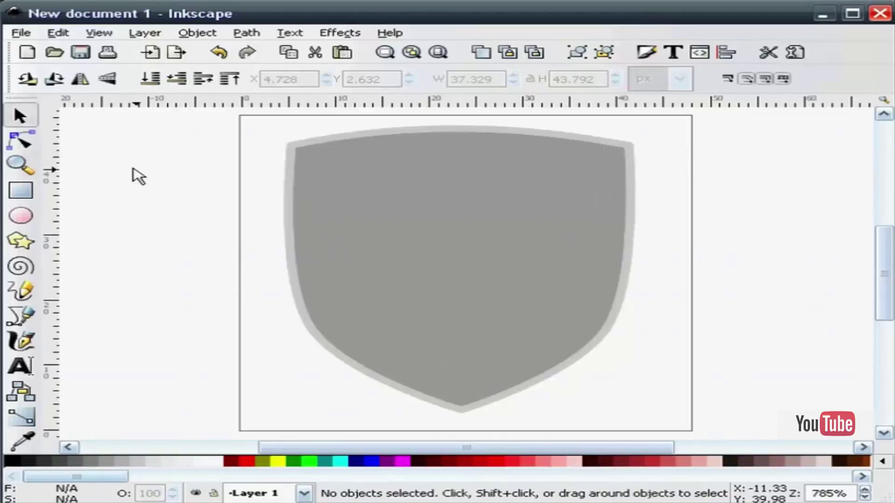
left_click(443, 245)
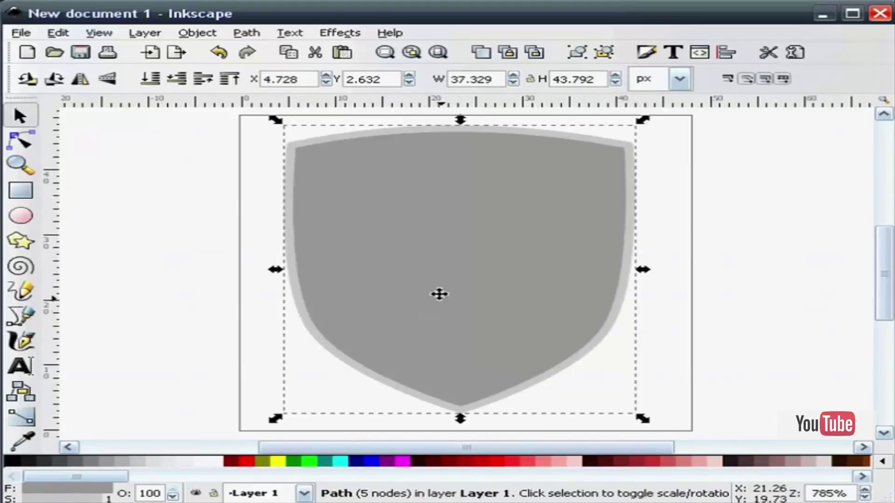
right_click(439, 271)
left_click(509, 383)
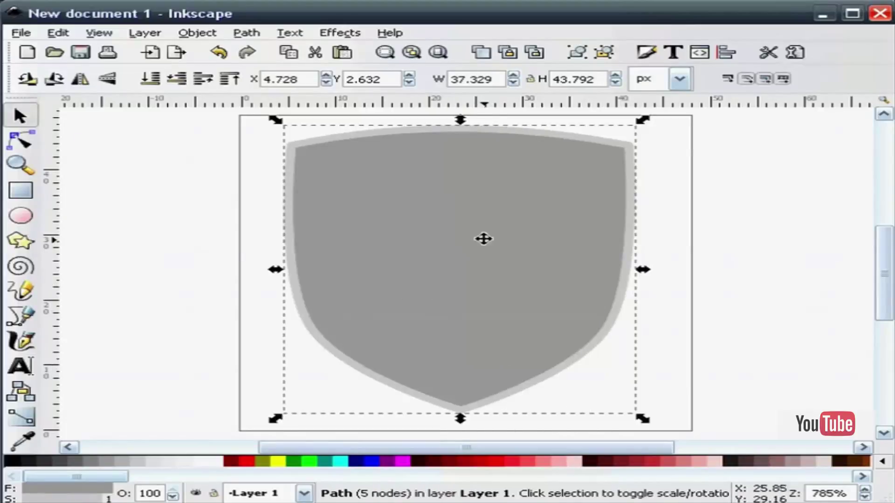
- Give the duplicated shield a black fill and a white stroke
left_click(14, 462)
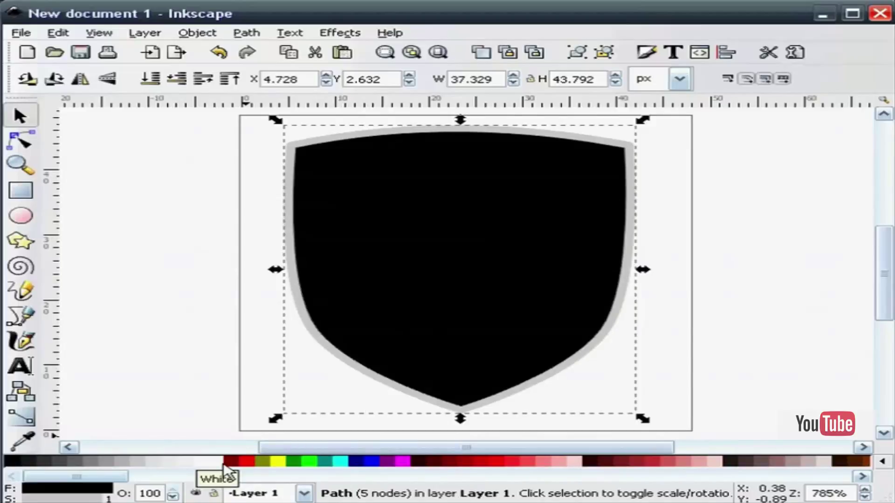
left_click(23, 440)
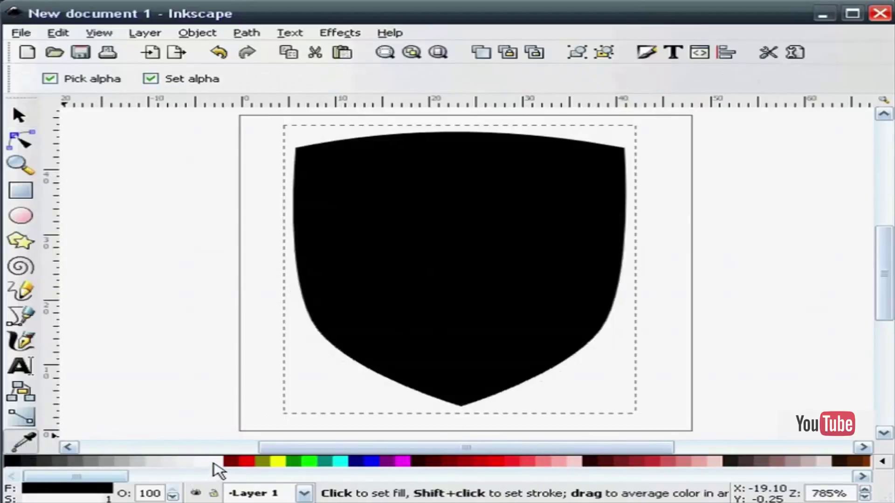
left_click(19, 115)
left_click(193, 196)
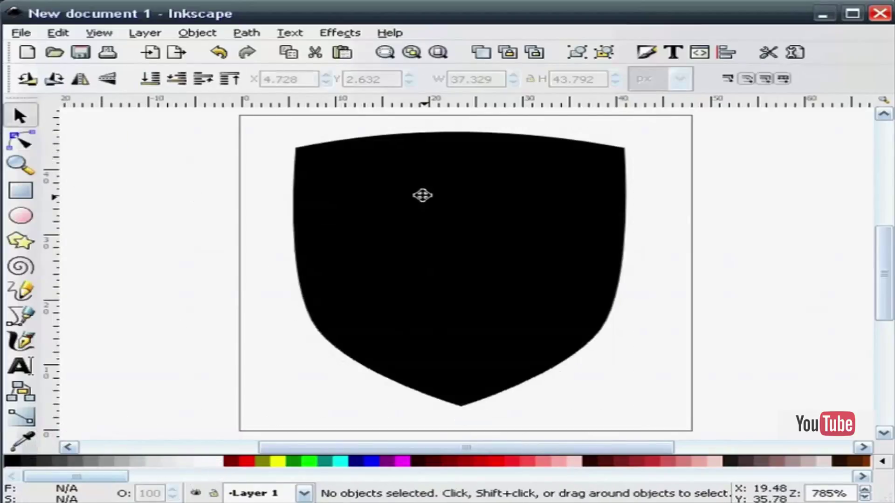
- Turn the black shield into a Dynamic Offset and inset it by about 0.88 pt
left_click(423, 195)
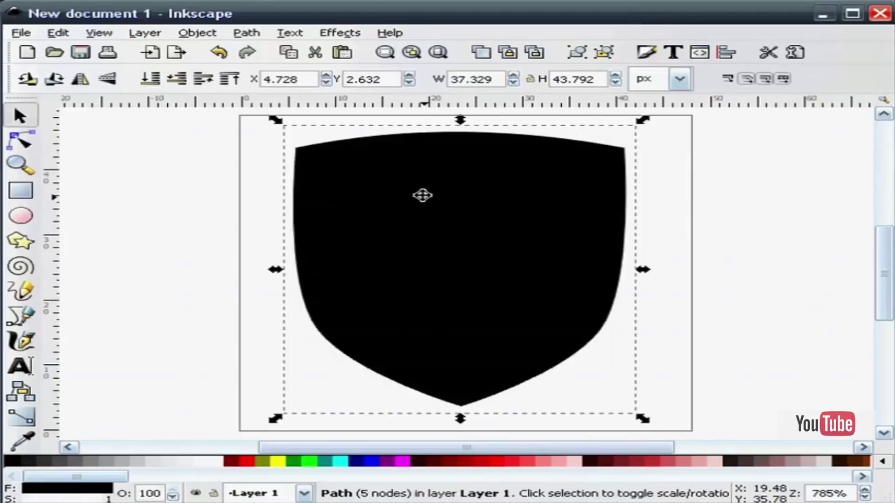
left_click(247, 33)
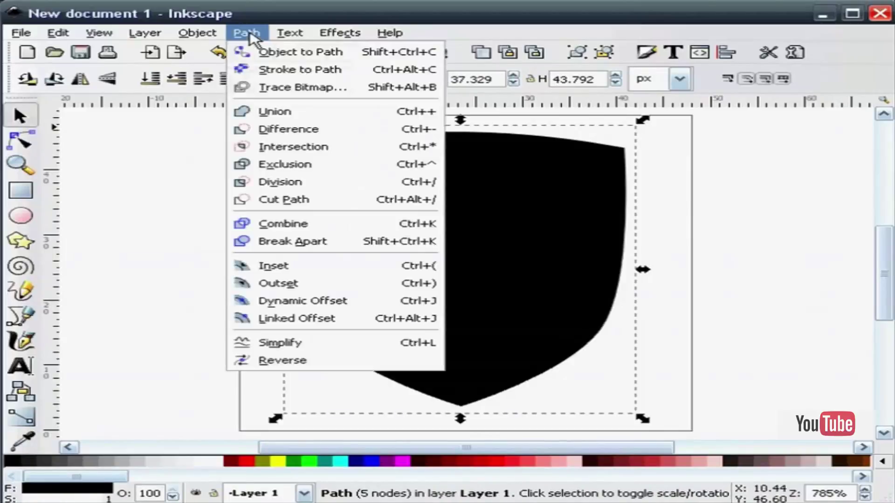
left_click(327, 302)
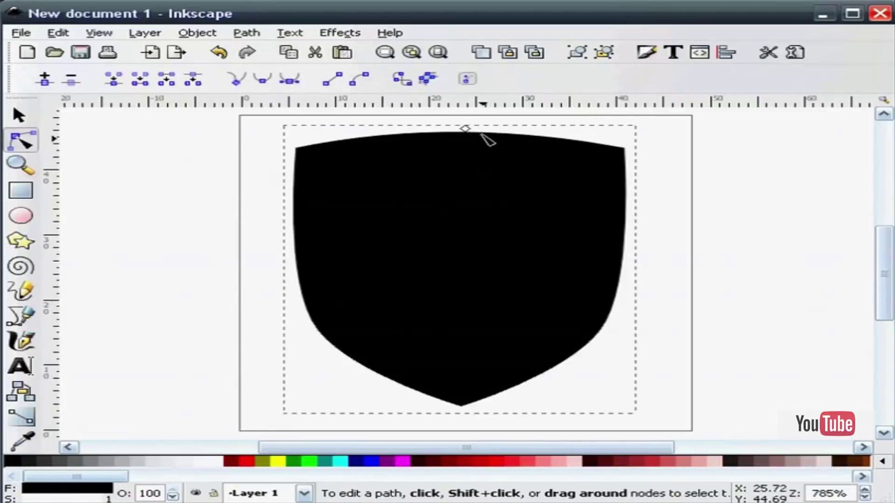
left_click_drag(465, 129, 467, 135)
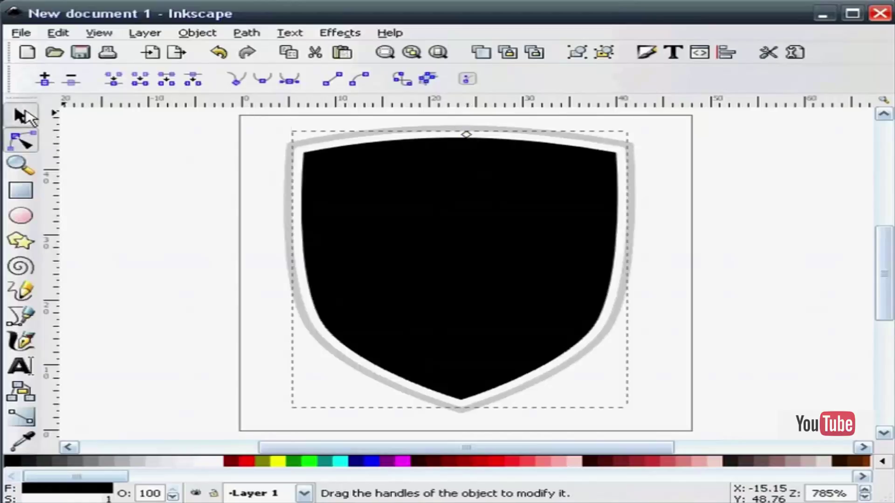
left_click(19, 115)
left_click(303, 376)
- Remove the fill from the inset shield, leaving only its white outline
left_click(499, 217)
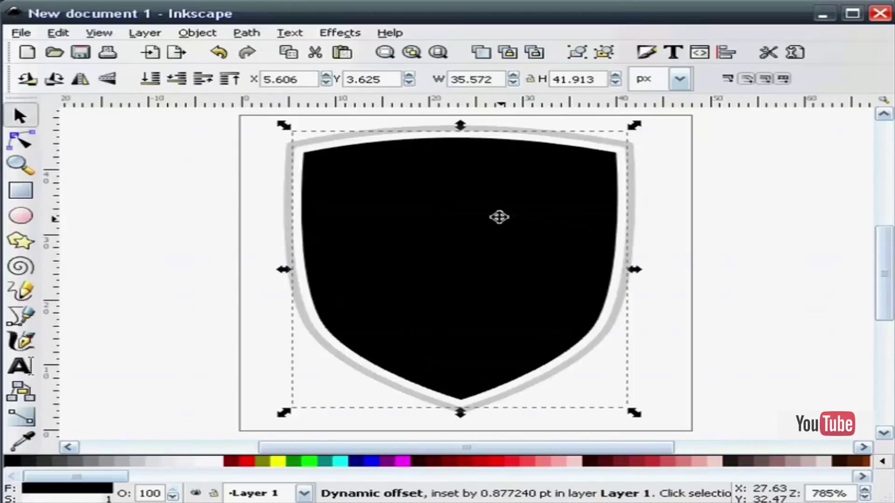
left_click(654, 47)
left_click_drag(699, 122, 749, 116)
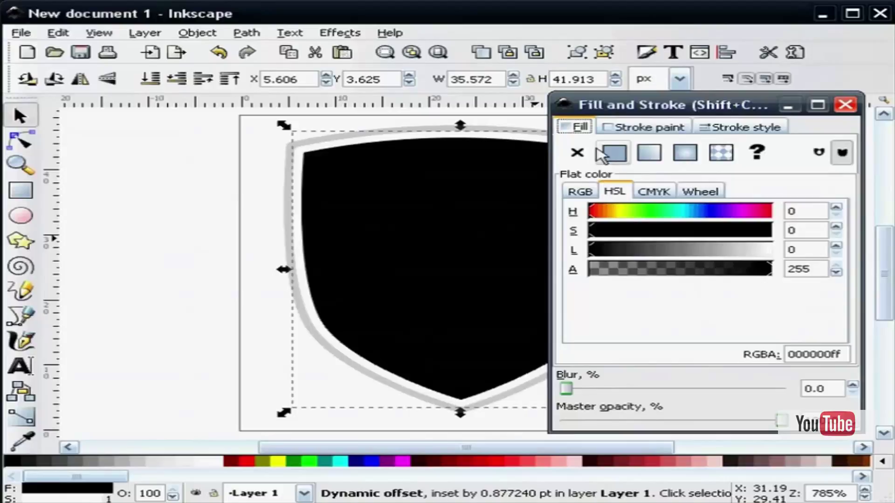
left_click(577, 153)
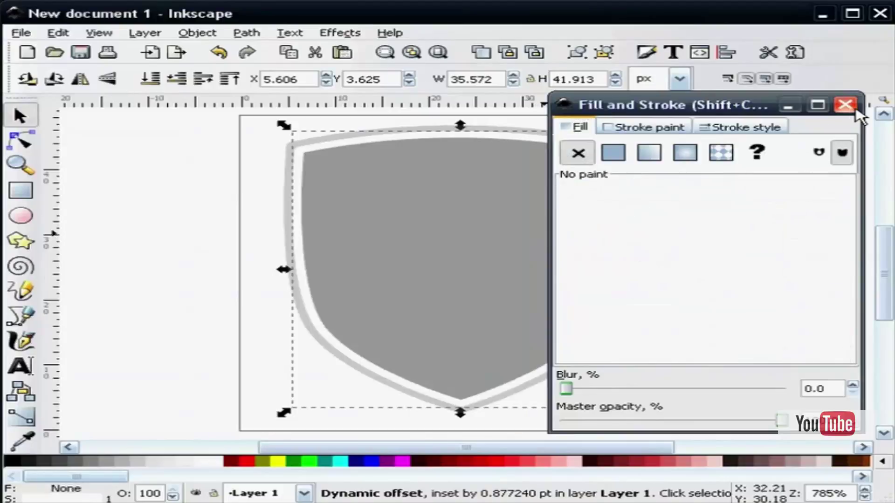
left_click(844, 105)
left_click(175, 187)
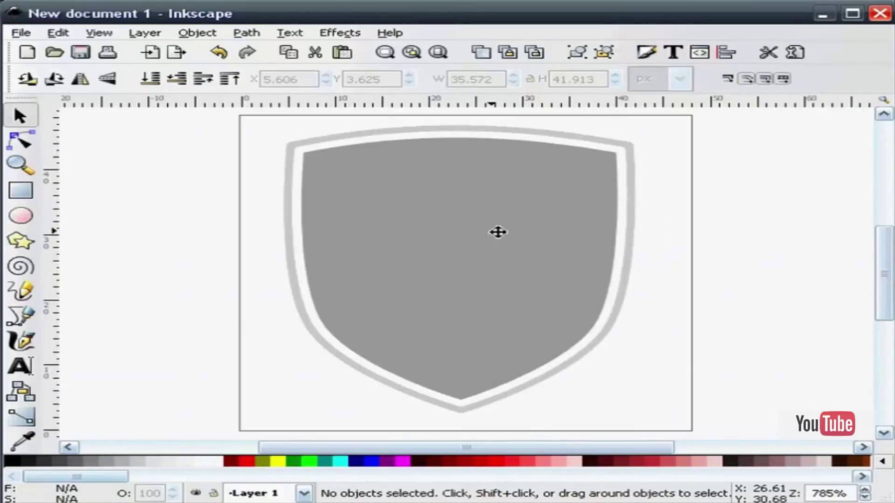
- Draw a dark grey five-pointed star about 23.8 × 24.6 px and place it centrally on the shield at about X 10.7 px, Y 15.9 px
left_click(20, 241)
left_click_drag(191, 266, 246, 297)
left_click(41, 461)
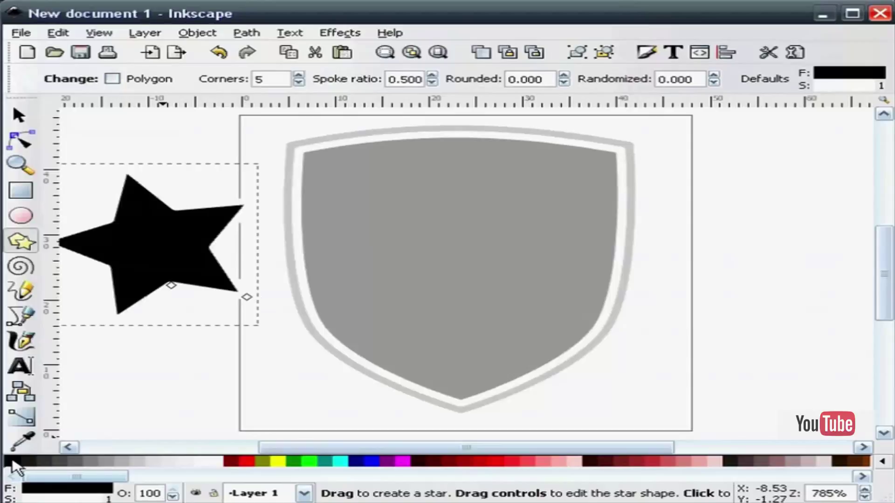
left_click(19, 118)
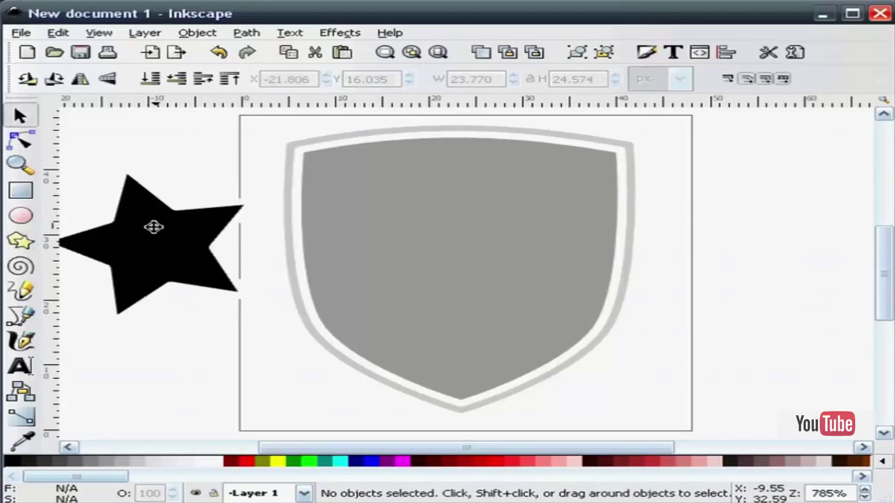
left_click_drag(152, 226, 455, 234)
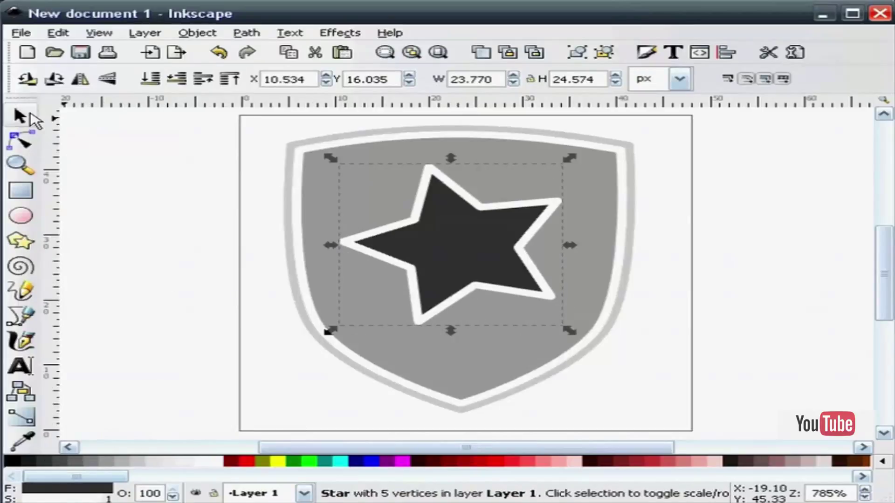
left_click(201, 241)
left_click_drag(481, 260, 479, 262)
left_click(110, 242)
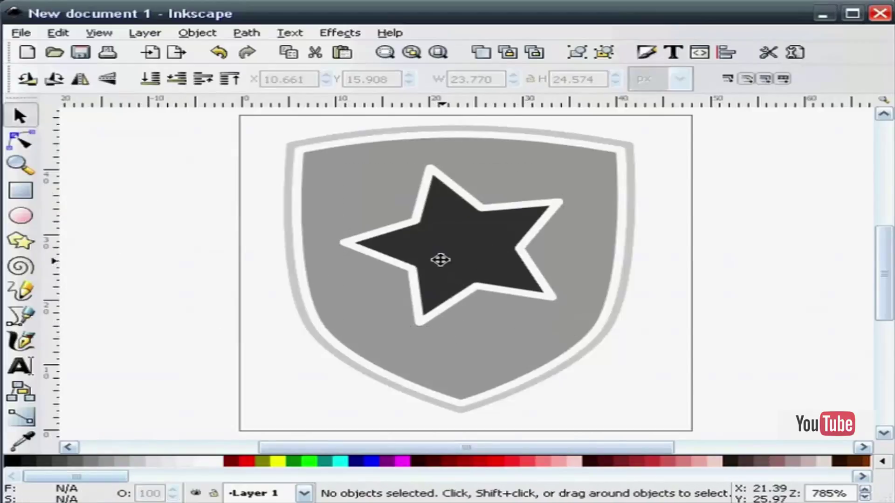
- Duplicate the star in place and give the copy a black fill and a black stroke
left_click(441, 259)
right_click(440, 259)
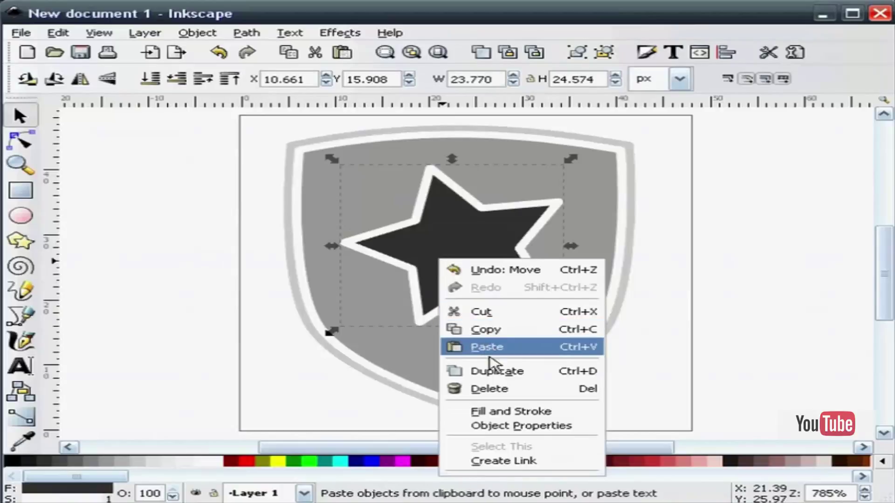
left_click(488, 352)
left_click(11, 461)
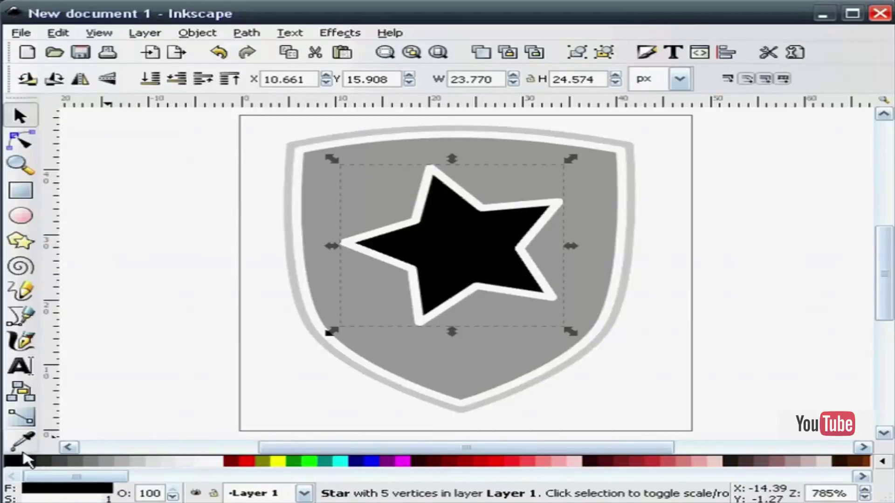
left_click(23, 446)
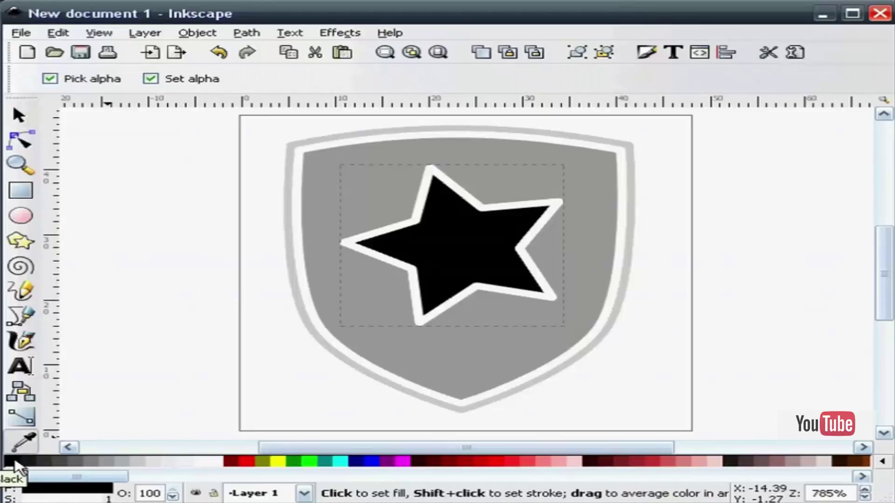
left_click(14, 461, "shift")
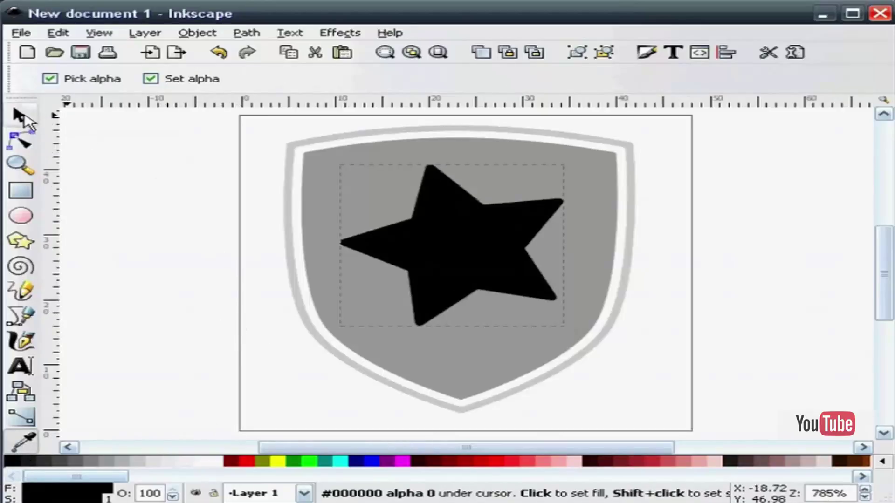
left_click(22, 116)
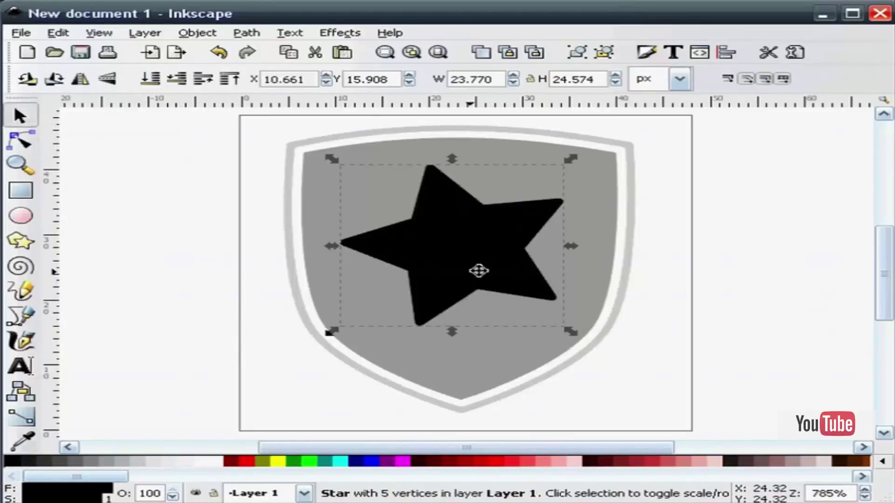
- Blur the black star by 2.75 % and lower it behind the white-outlined star as a shadow
left_click(647, 53)
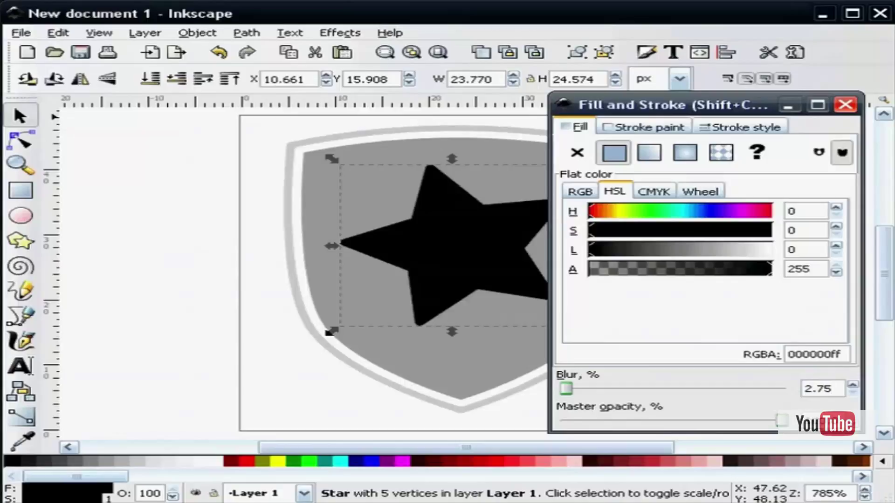
left_click(845, 104)
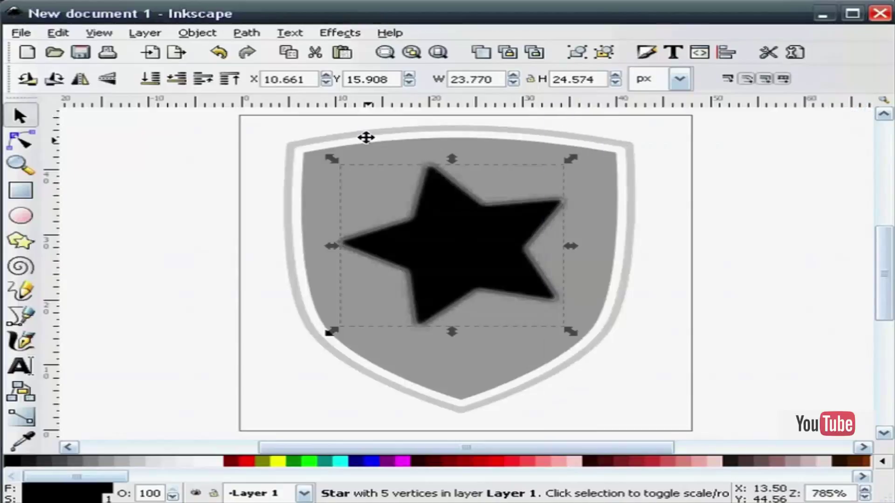
left_click(176, 78)
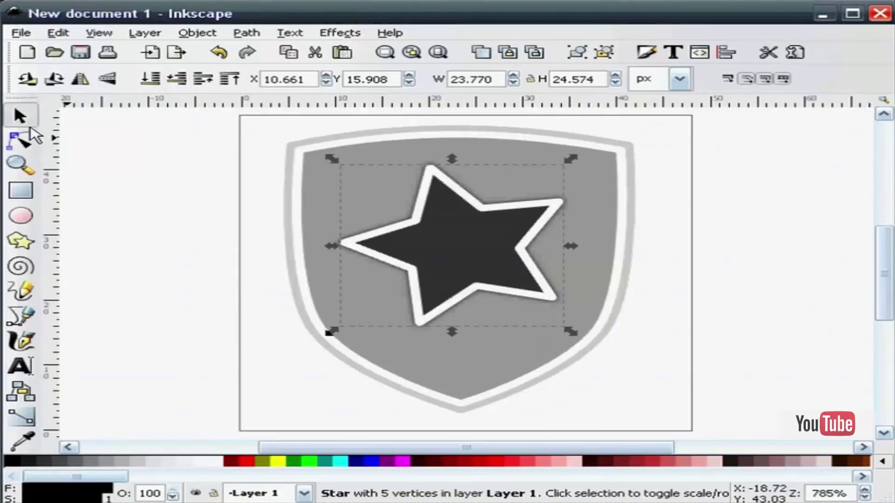
key("Escape")
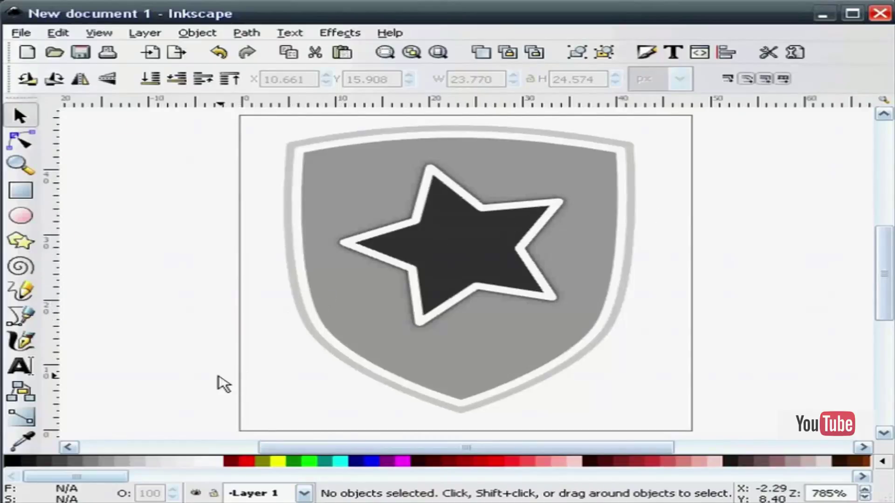
- Duplicate the inset white shield outline in place
left_click(364, 176)
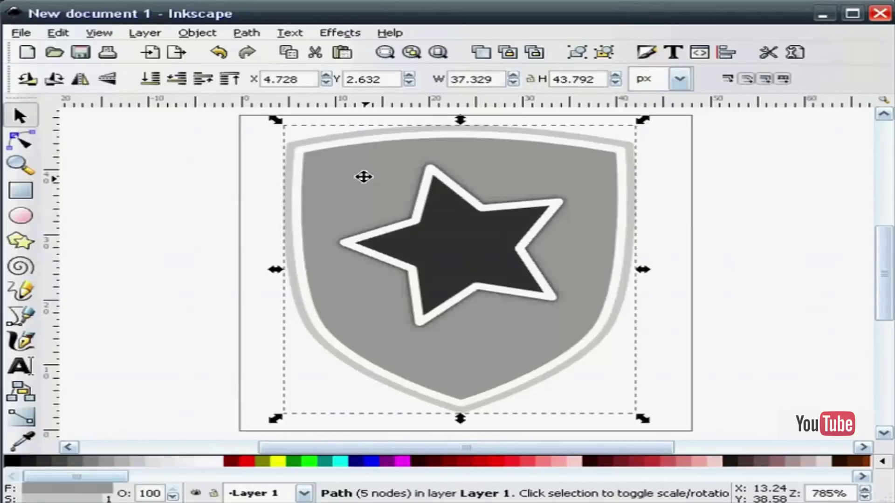
left_click(351, 146)
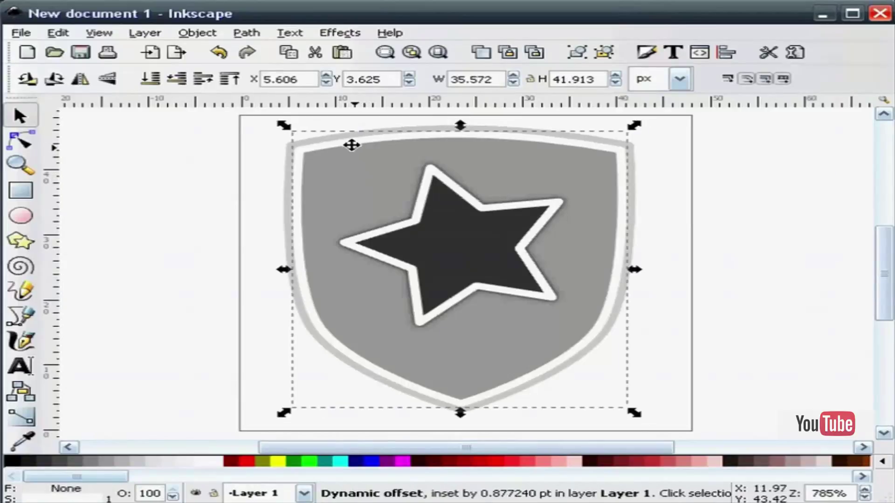
right_click(351, 146)
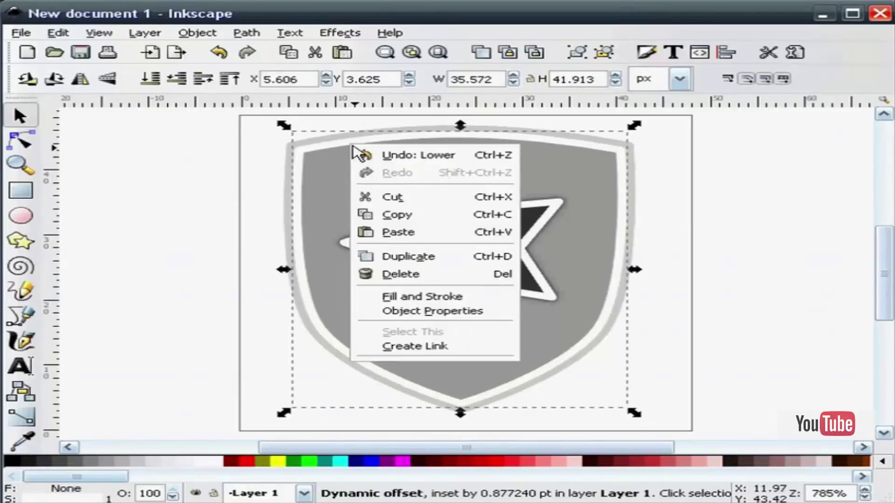
left_click(413, 257)
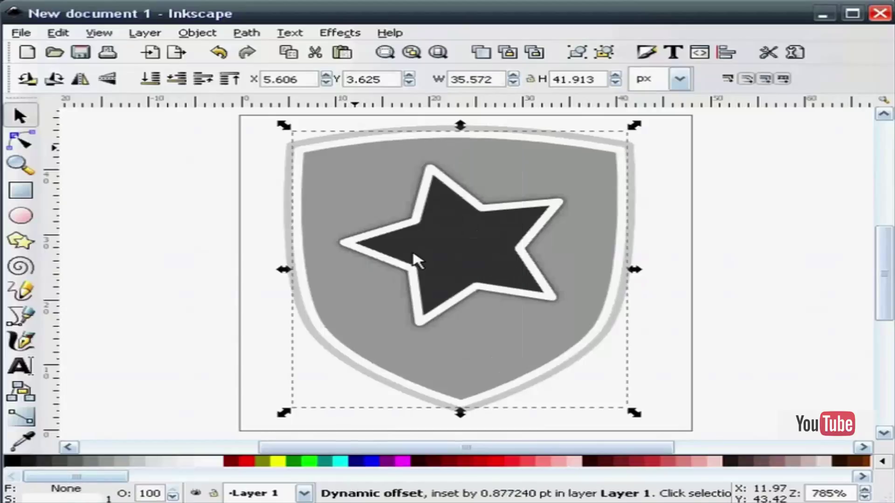
- Give the duplicated inset shield a flat black fill and remove its stroke
left_click(647, 52)
left_click(614, 153)
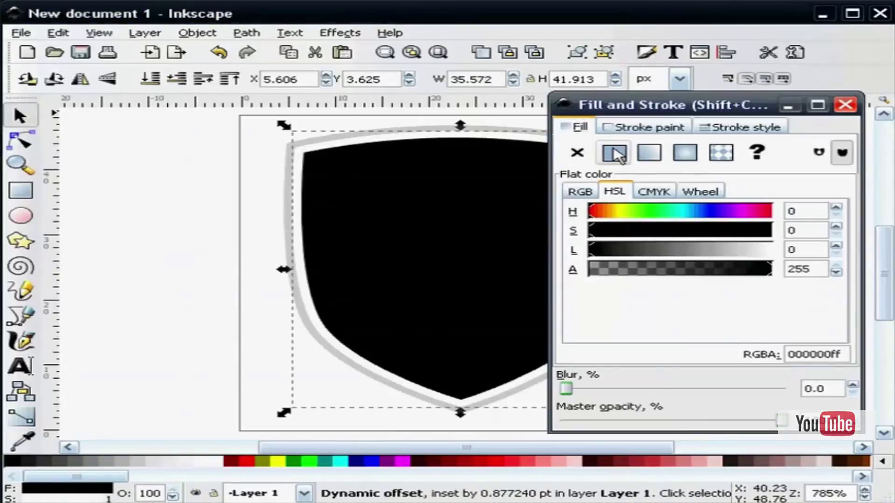
left_click(635, 128)
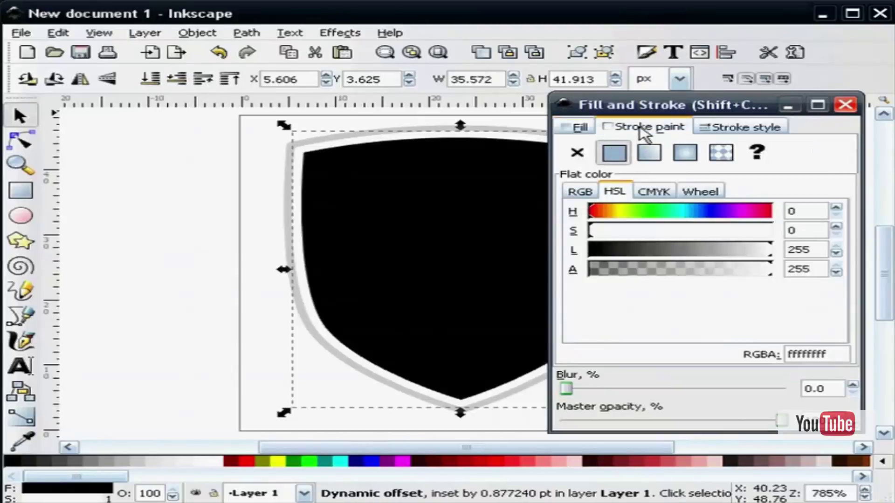
left_click(577, 153)
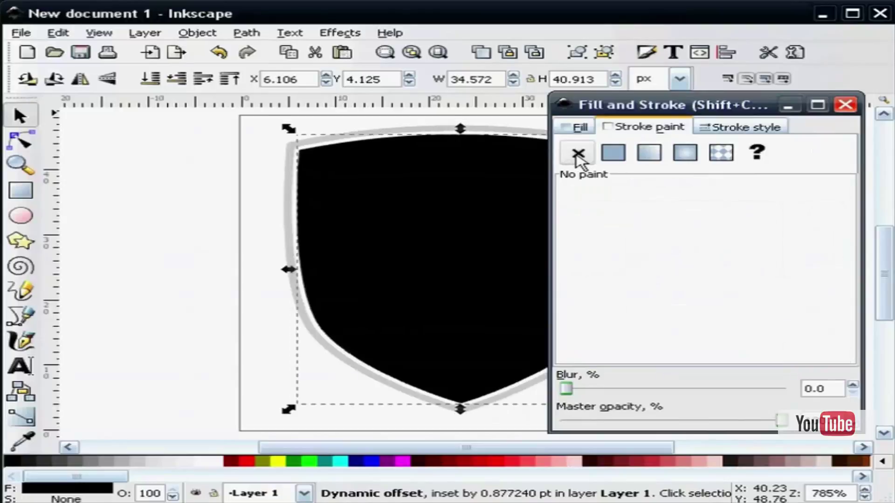
left_click(845, 105)
left_click(730, 260)
- Draw a closed four-sided path about 60.8 × 35.1 px over the upper part of the shield, with its lower edge slanting across the middle
scroll(735, 260, "up", 1)
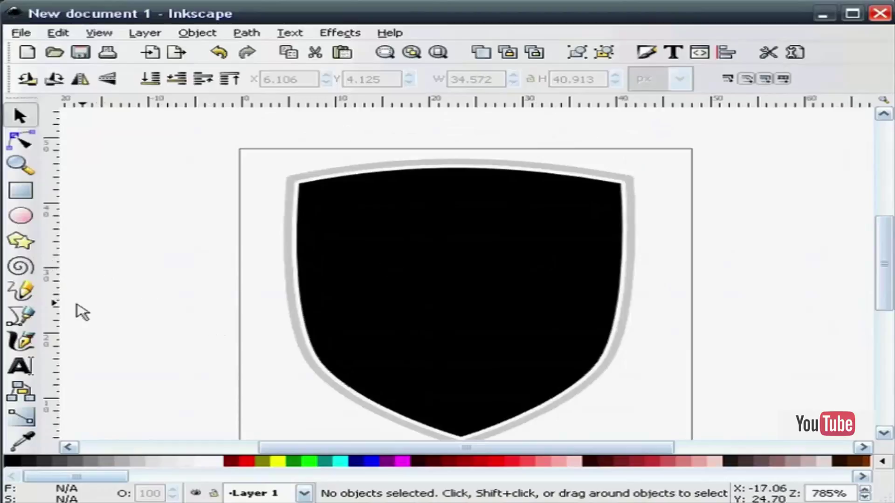
left_click(20, 316)
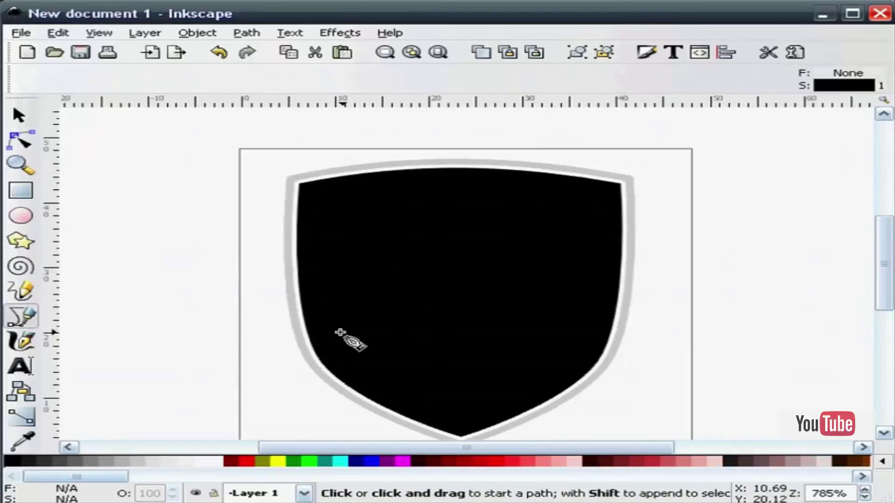
left_click(169, 354)
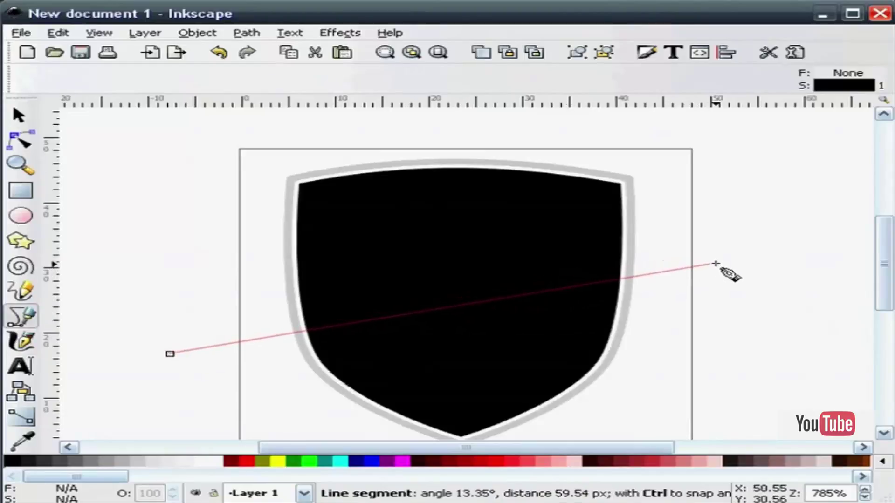
left_click(734, 260)
left_click(682, 132)
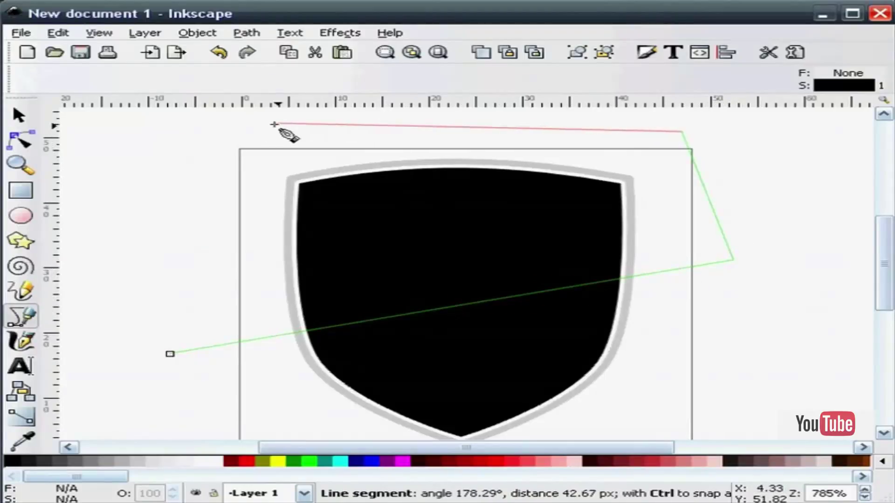
left_click(198, 131)
left_click(170, 354)
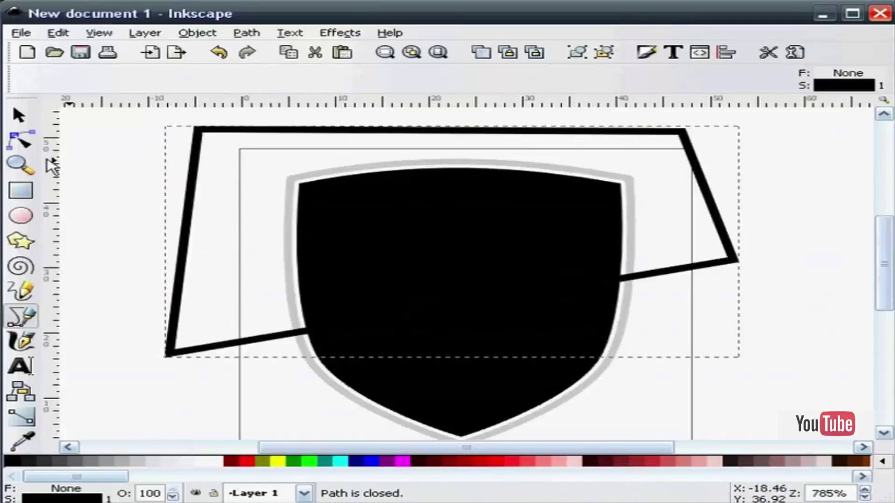
left_click(19, 115)
left_click(124, 223)
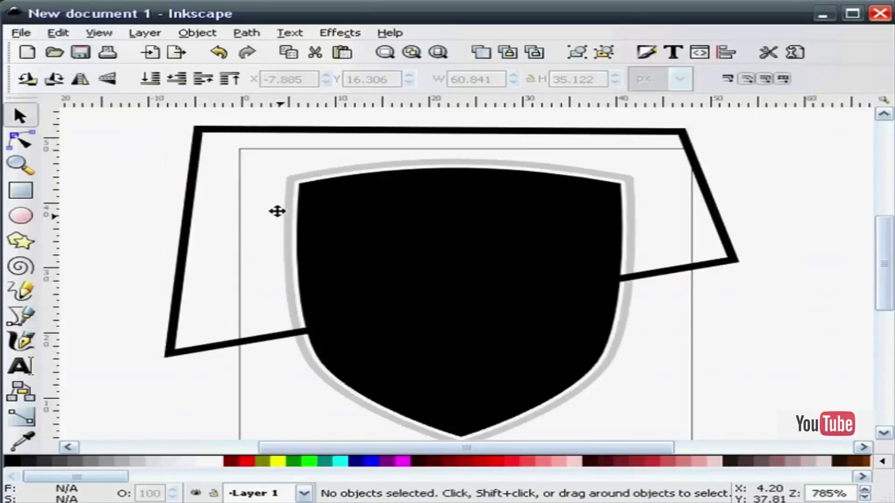
left_click(199, 135)
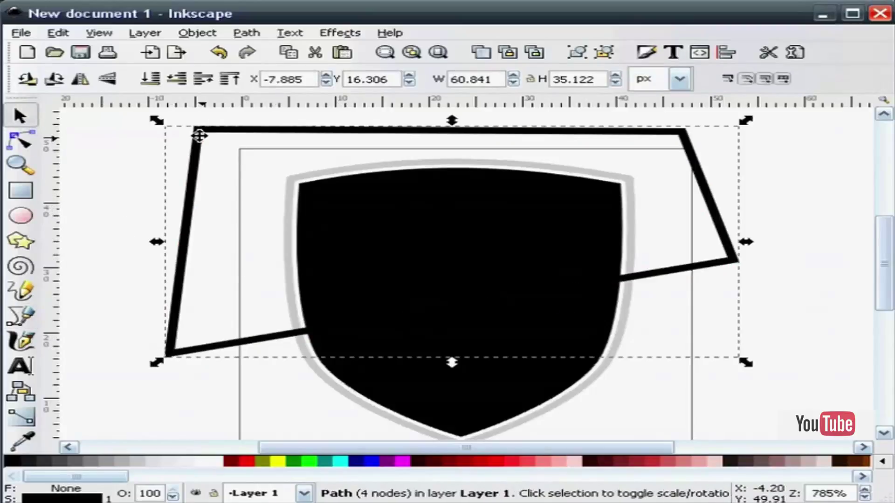
left_click(22, 140)
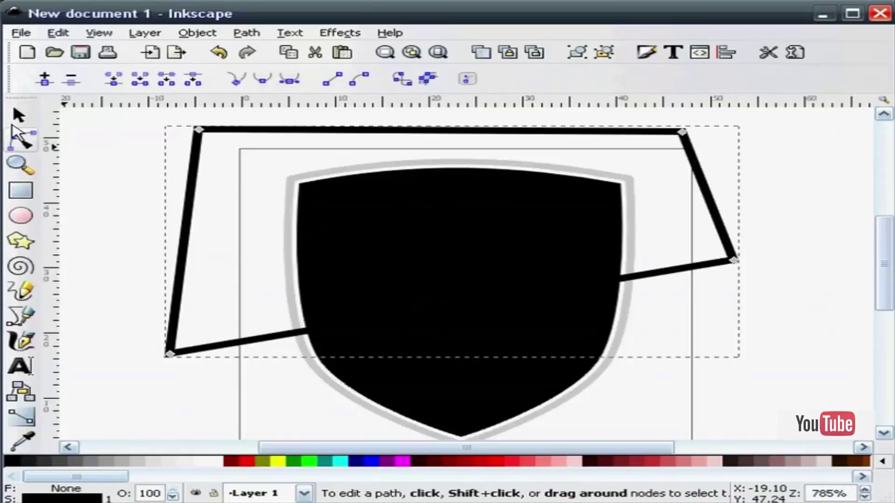
left_click(20, 115)
left_click(116, 166)
- Recolour the black shield copy yellow so the four-sided path's lower edge stands out against it
left_click(460, 389)
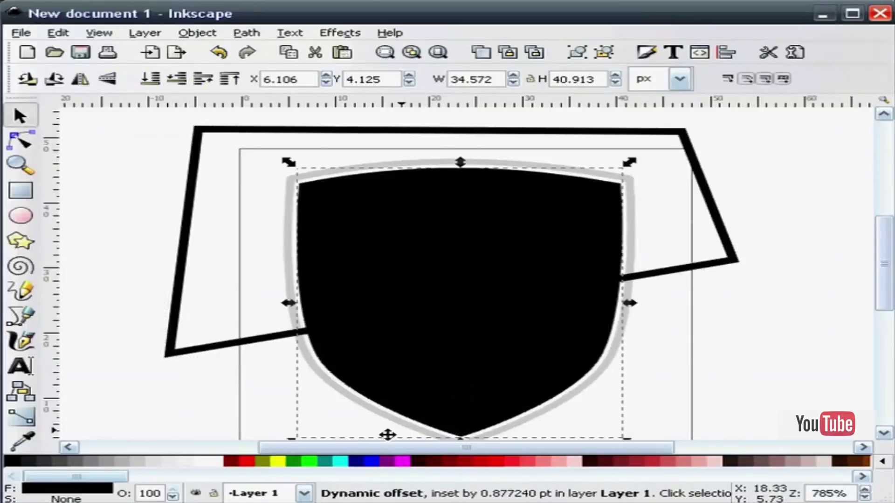
left_click(283, 462)
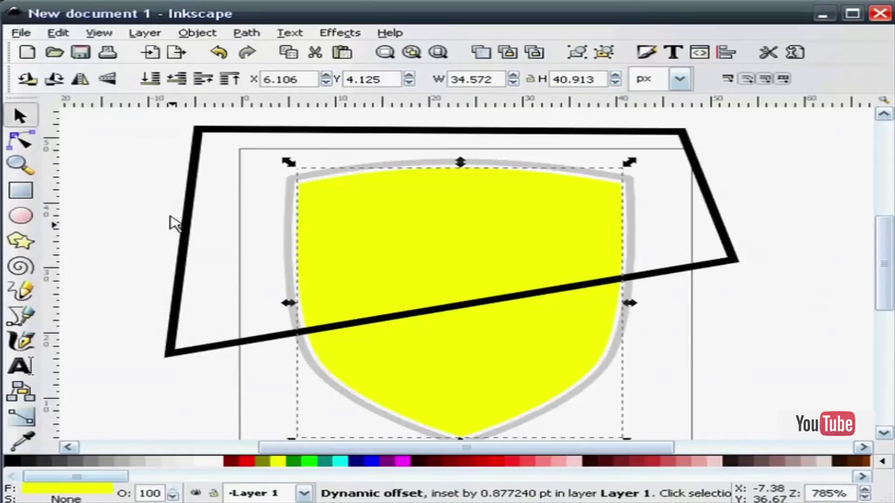
left_click(136, 181)
- Bend the lower edge of the four-sided path upward into a gentle arc across the shield
left_click(193, 189)
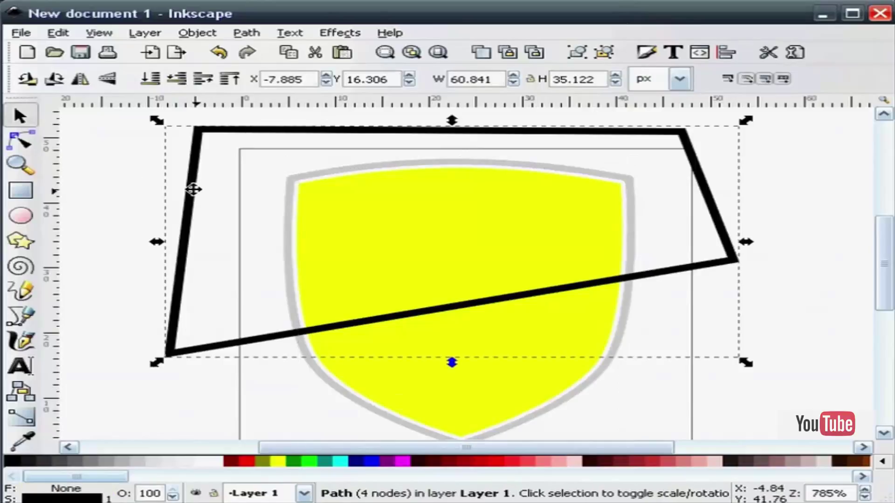
left_click(21, 140)
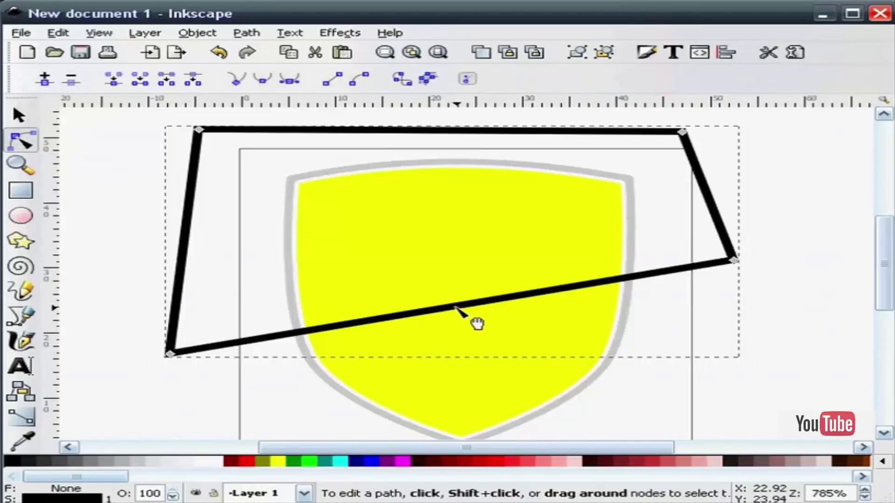
left_click_drag(456, 307, 433, 271)
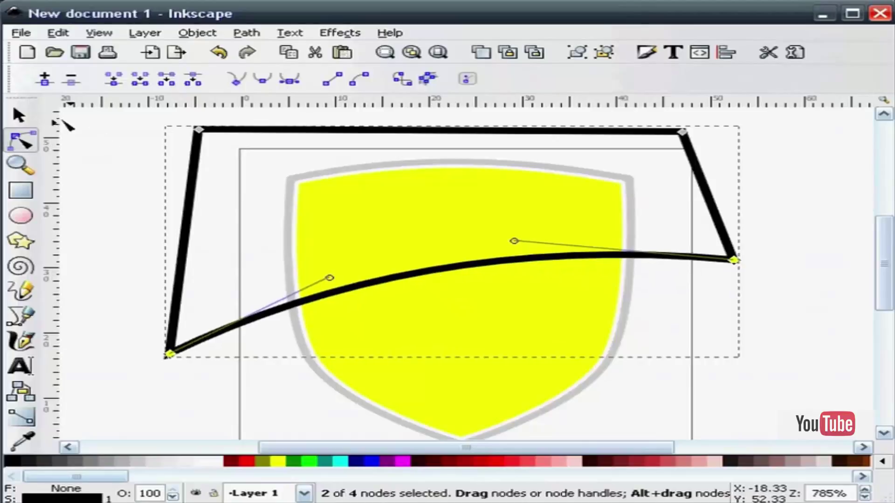
left_click(19, 115)
left_click(234, 313)
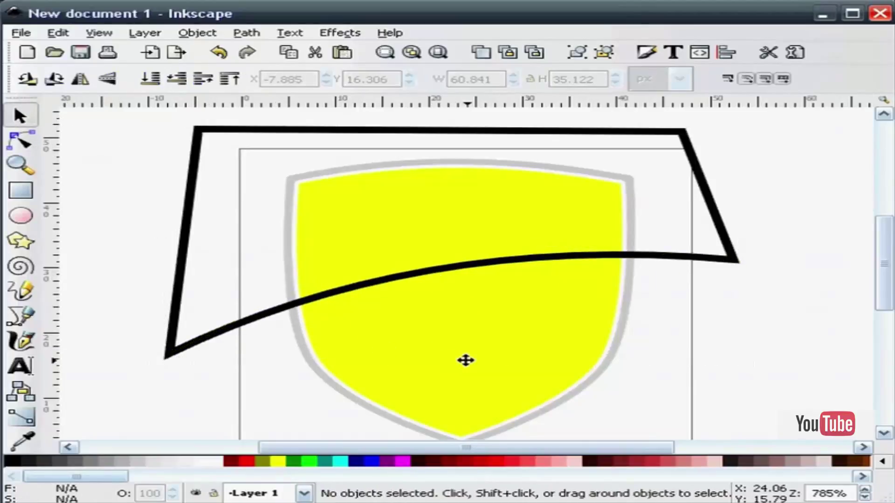
- Intersect the yellow shield with the four-sided path to keep only the upper, curved-bottom part
left_click(465, 360)
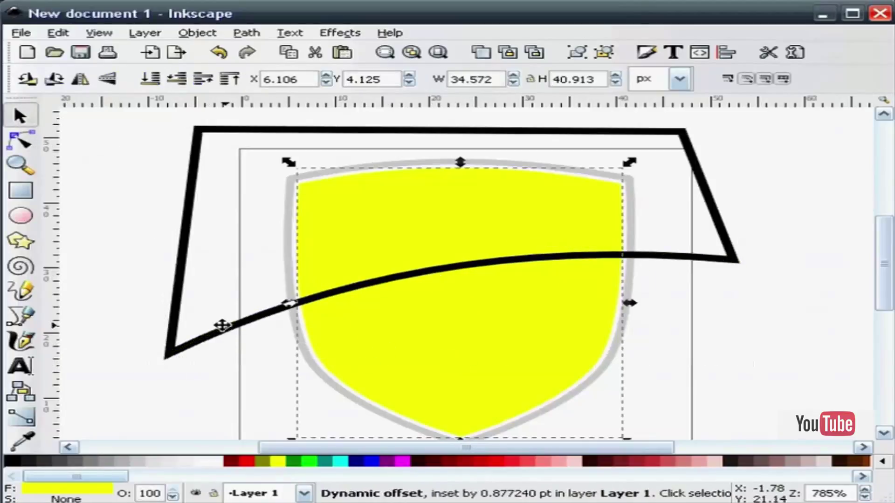
left_click(222, 325, "shift")
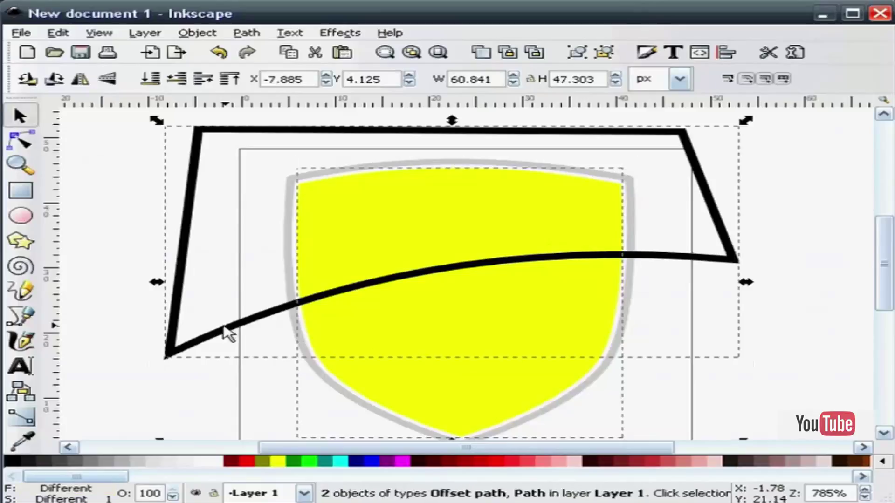
left_click(250, 35)
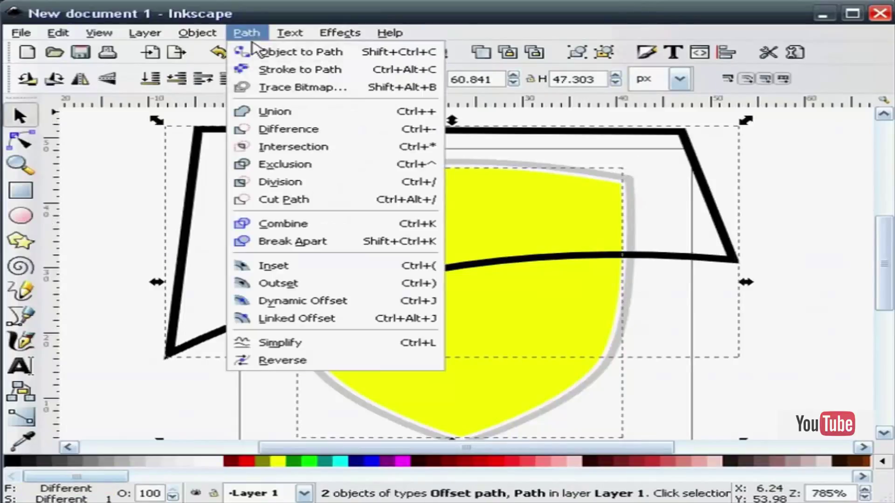
left_click(288, 147)
left_click(135, 240)
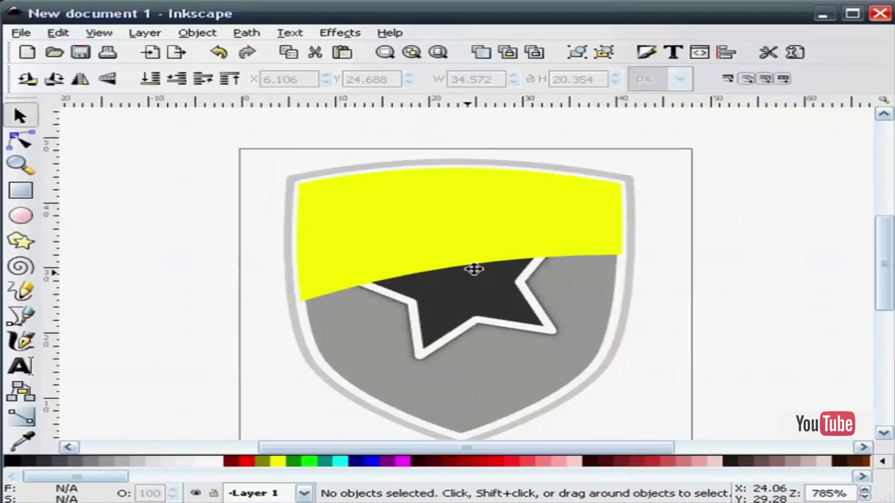
- Fill the yellow upper piece with white and change the fill to a linear gradient fading to transparent
left_click(449, 225)
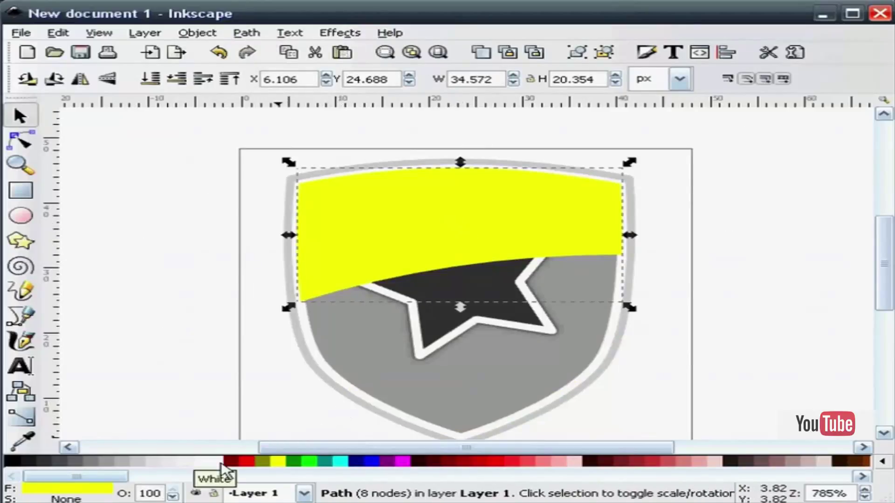
left_click(220, 462)
left_click(186, 315)
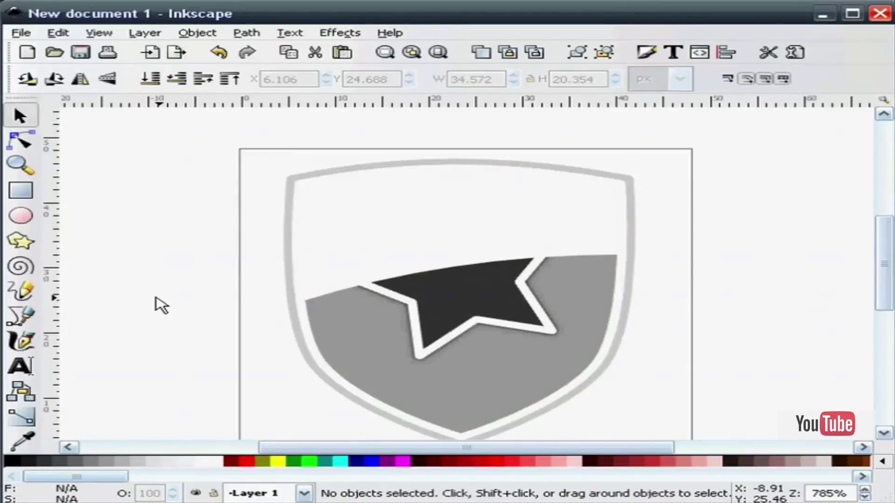
left_click(395, 243)
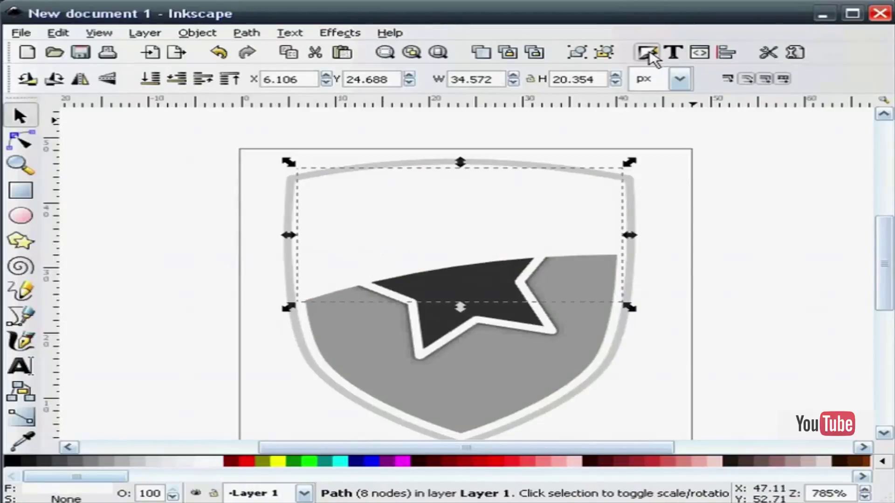
left_click(647, 52)
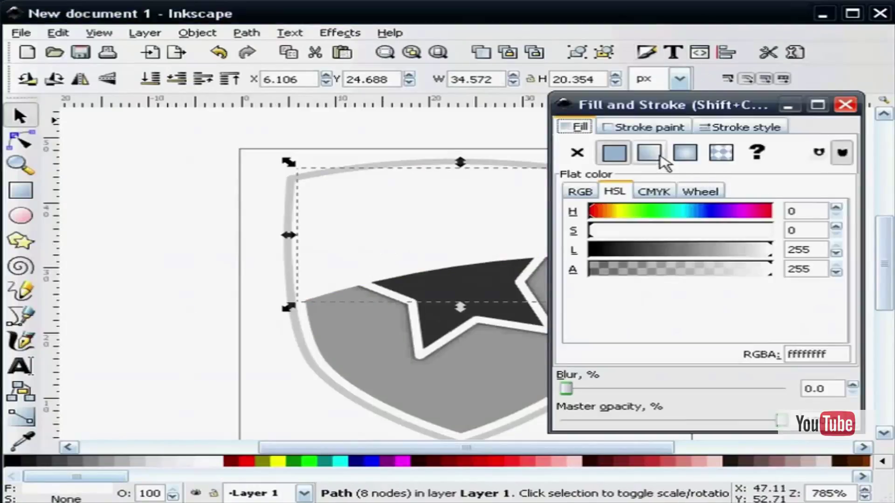
left_click(649, 153)
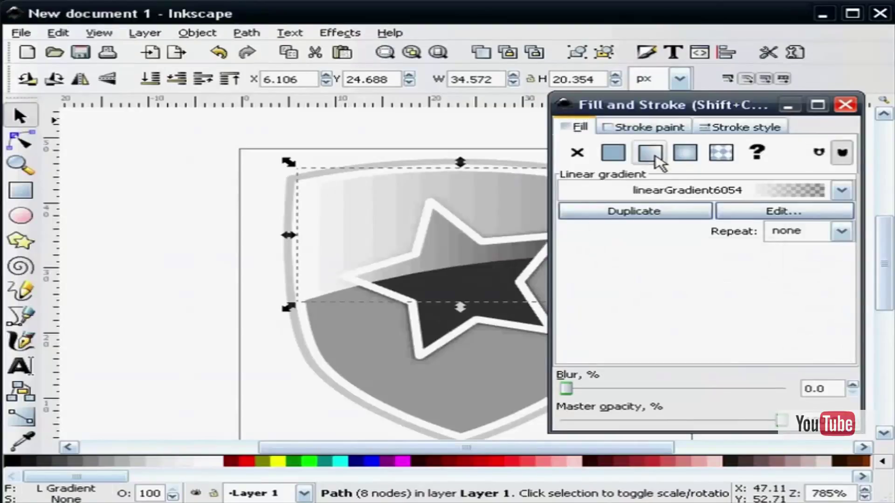
left_click(844, 105)
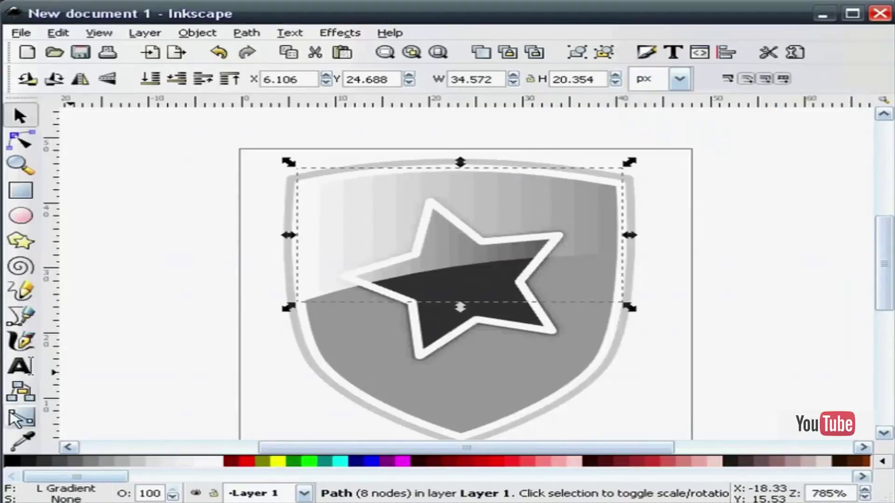
- Angle the highlight's gradient diagonally, from above the shield's upper-left corner to the lower right of the star
left_click(21, 417)
left_click_drag(296, 236, 349, 131)
left_click_drag(619, 233, 515, 303)
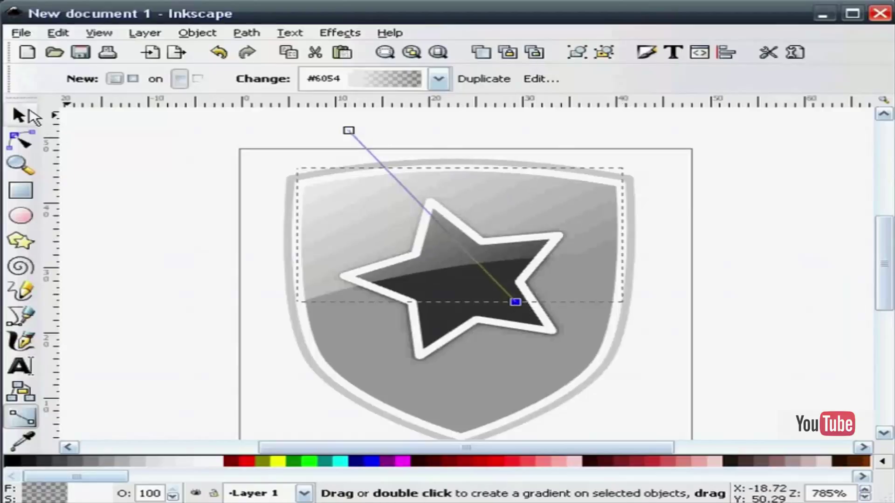
left_click(19, 115)
left_click(96, 168)
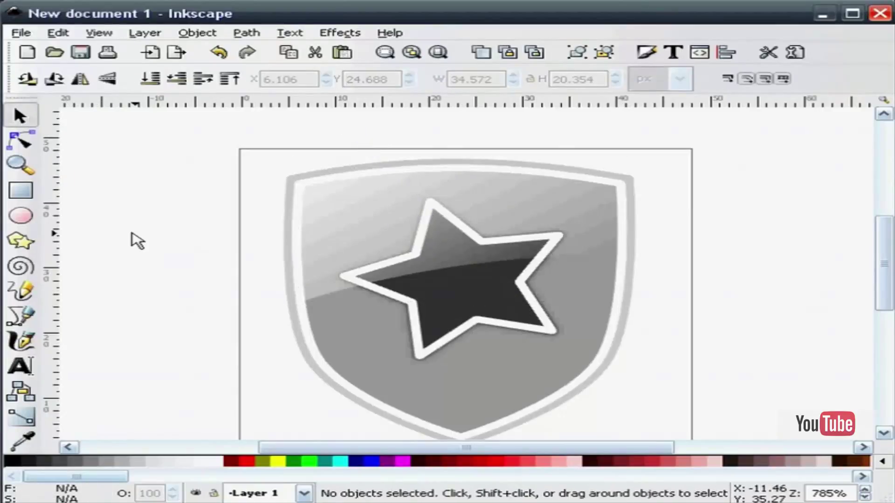
- Duplicate the outer shield path and give the copy a solid black fill and black outline
scroll(272, 312, "down", 2)
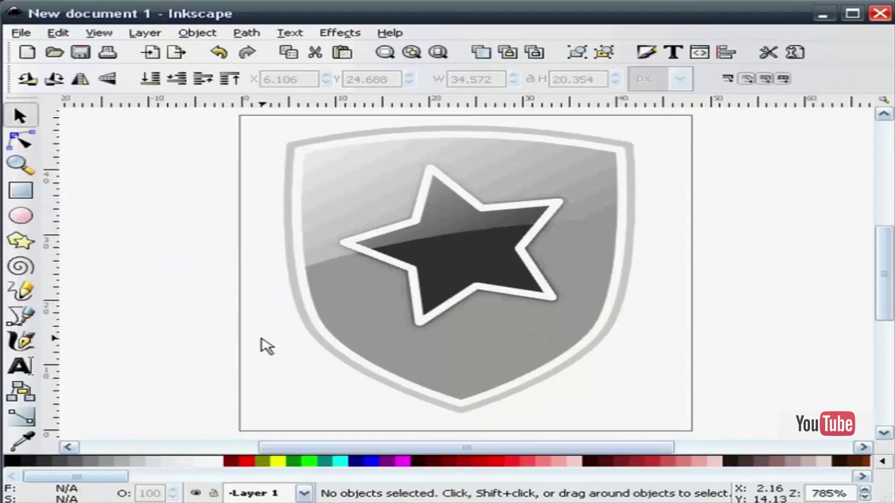
left_click(297, 317)
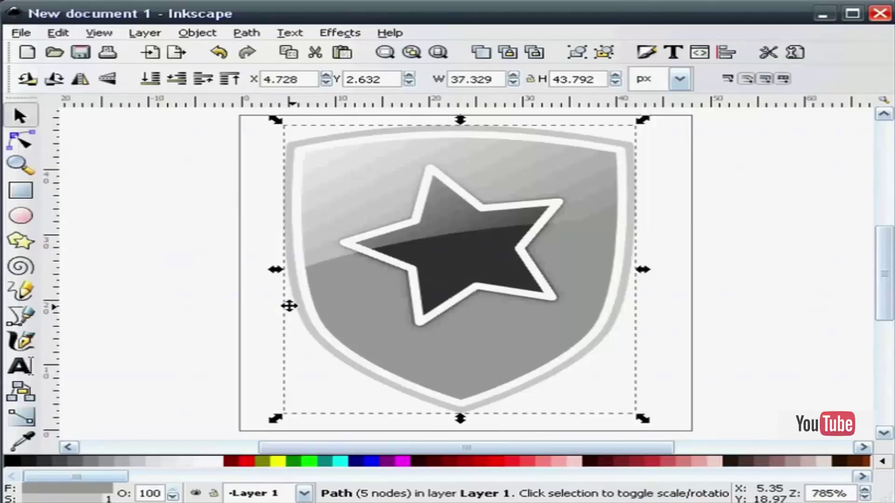
right_click(292, 306)
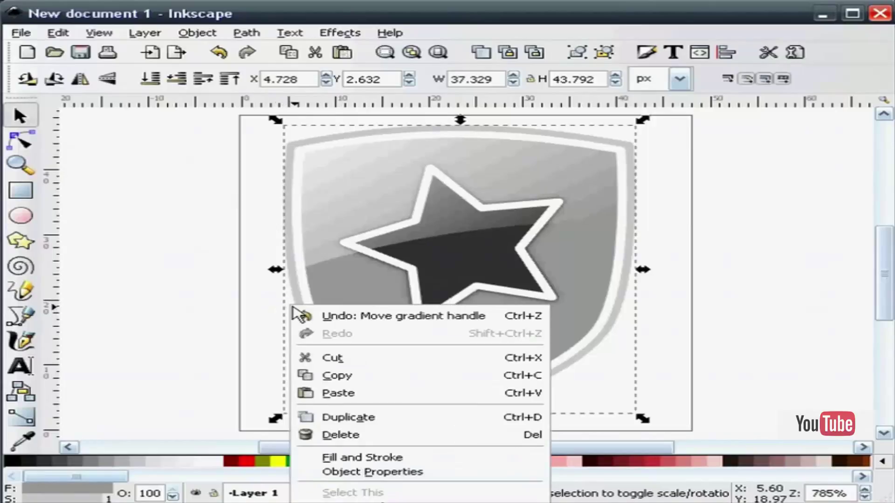
left_click(355, 416)
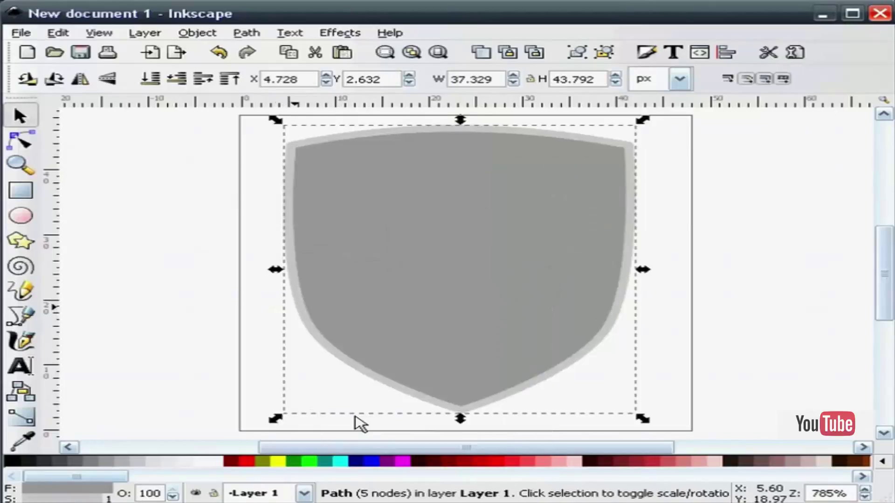
left_click(10, 462)
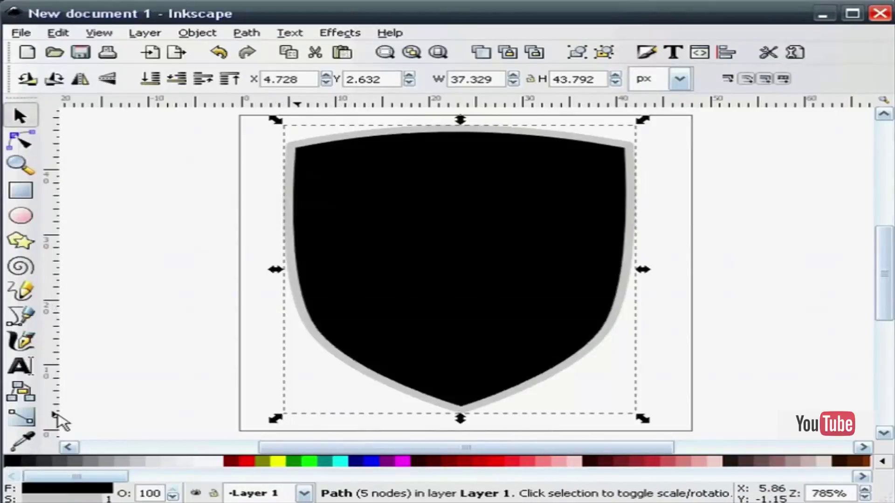
left_click(23, 443)
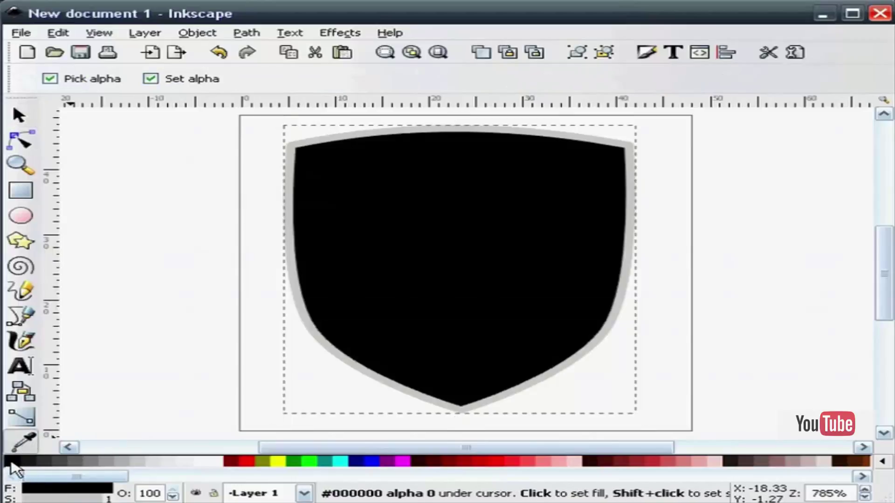
left_click(76, 148, "shift")
left_click(13, 114)
left_click(146, 167)
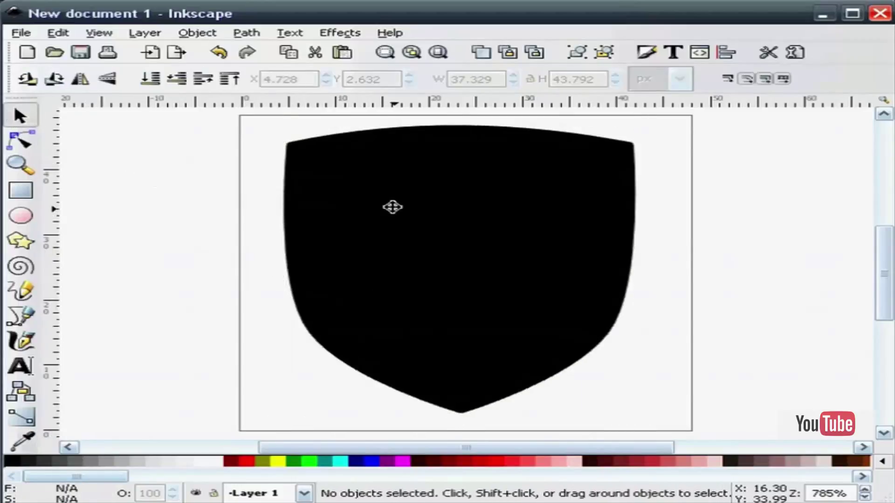
- Blur the black shield copy and send it behind all other objects as a shadow
left_click(411, 215)
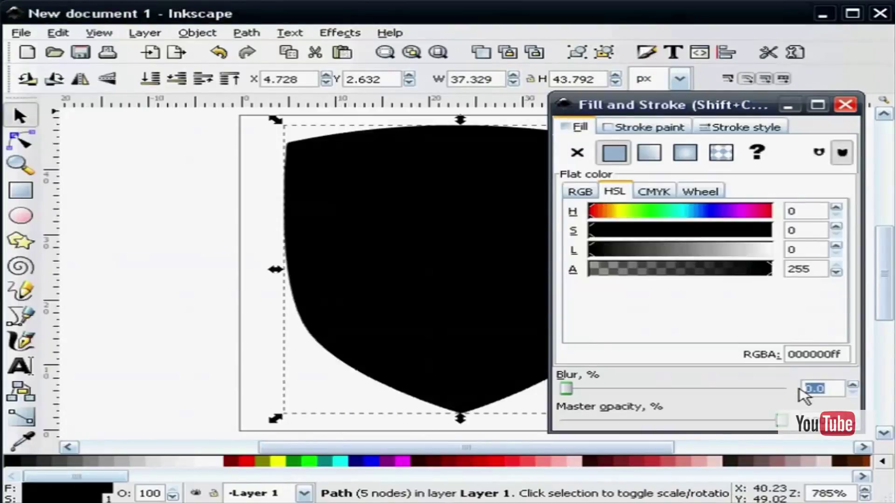
left_click(845, 105)
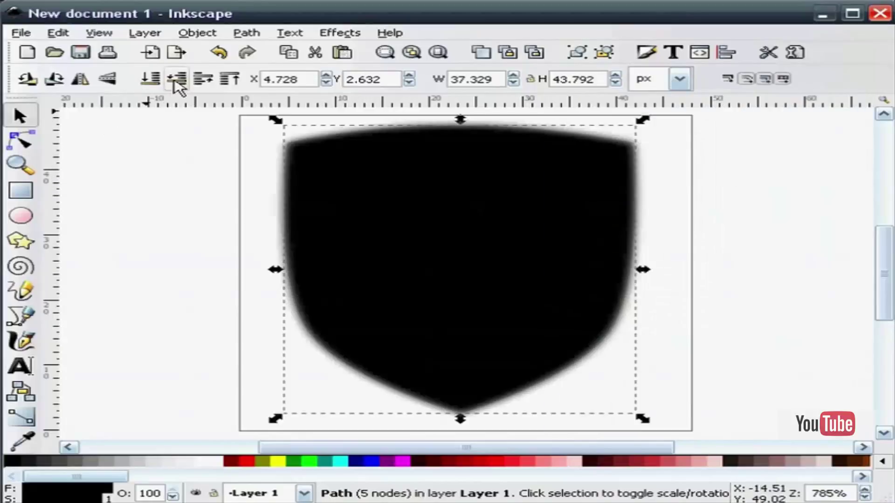
left_click(150, 79)
left_click(242, 330)
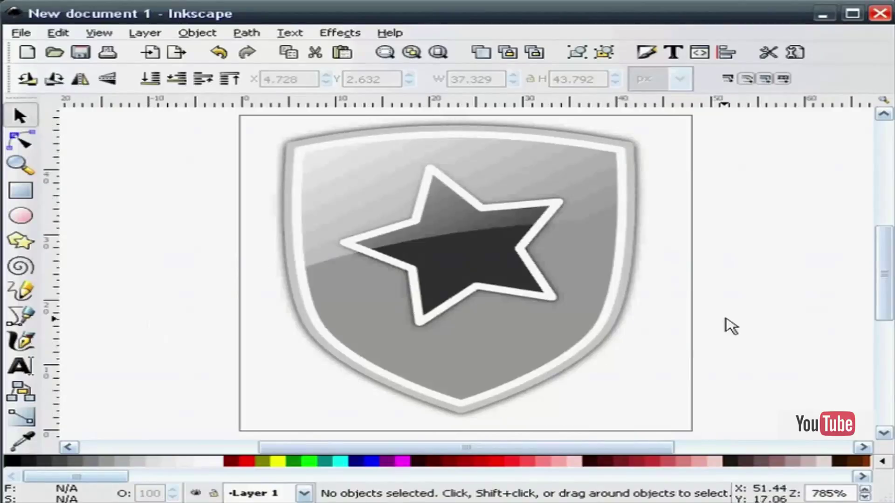
- Group all the shield, star, highlight and shadow objects into one object
scroll(890, 305, "down", 2)
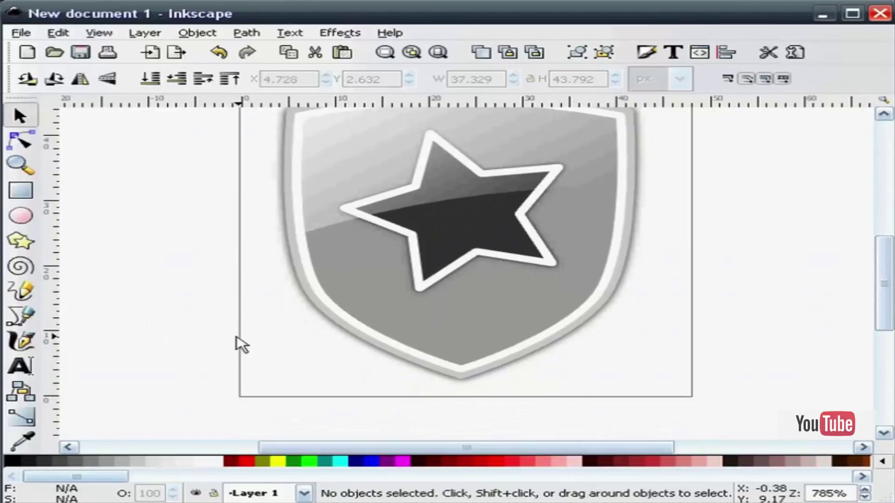
scroll(236, 345, "up", 2)
left_click(20, 166)
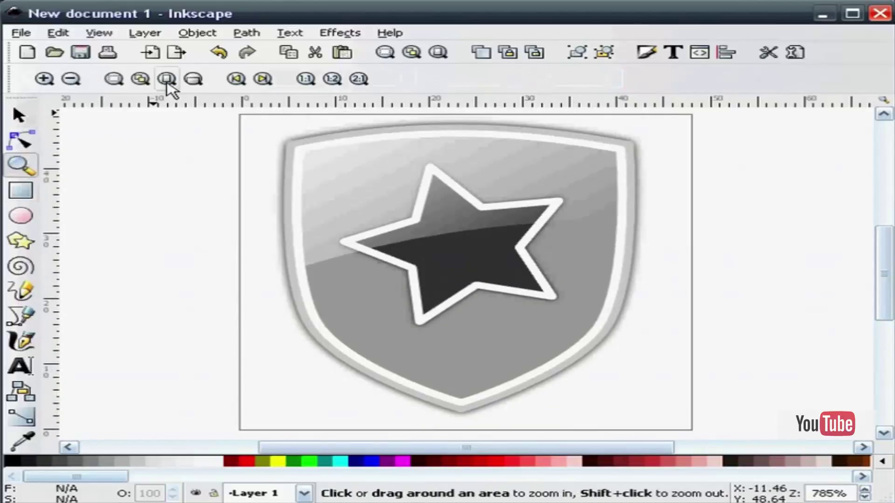
left_click(71, 78)
left_click(19, 115)
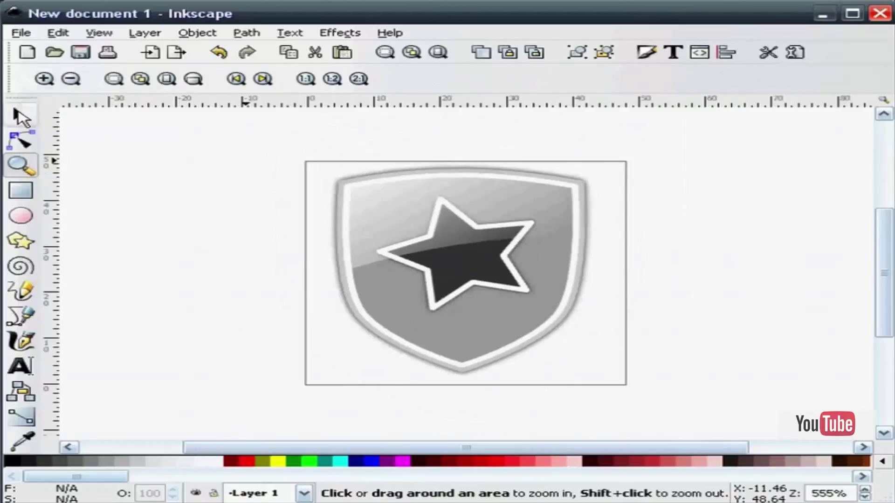
left_click_drag(216, 412, 681, 137)
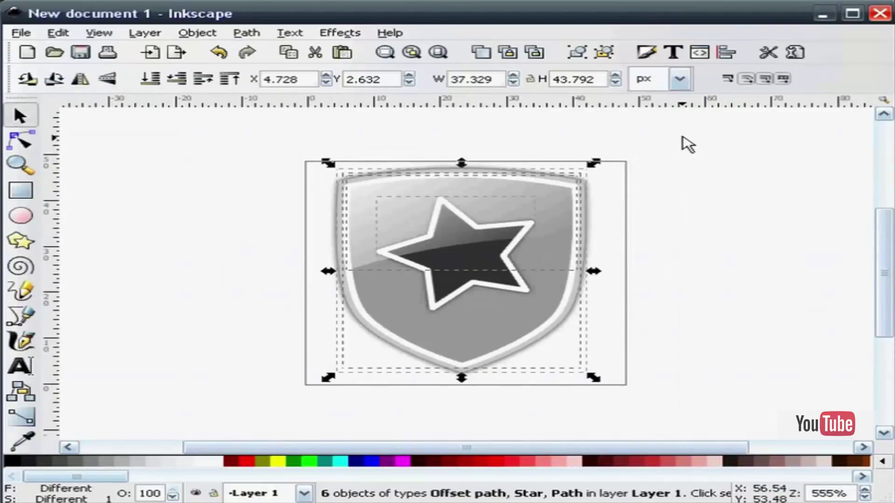
left_click(577, 52)
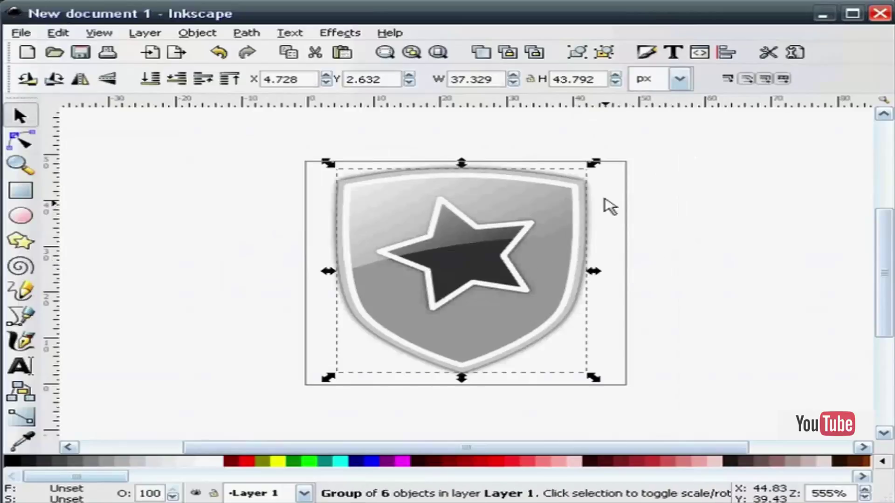
- Scale the shield group down proportionally to about 36 × 42.2 px and shift it toward the page's top centre
key("ctrl")
left_click_drag(595, 165, 589, 173)
left_click(647, 196)
left_click_drag(514, 244, 525, 235)
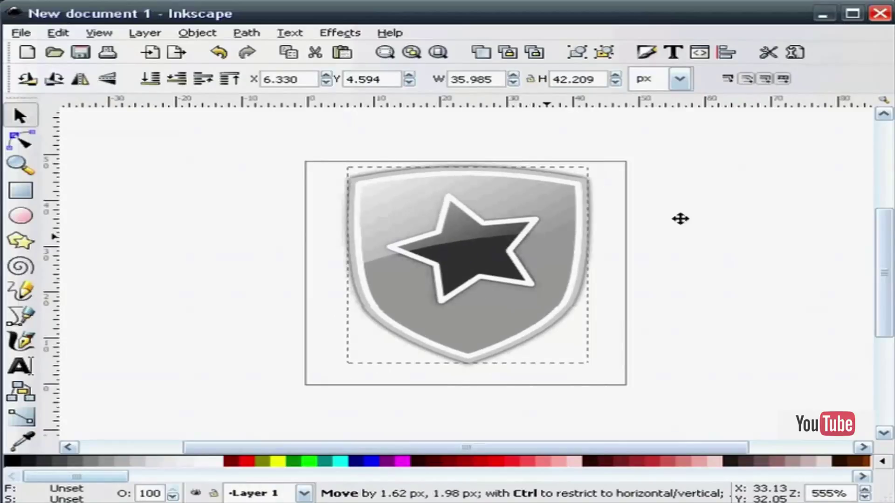
left_click(699, 221)
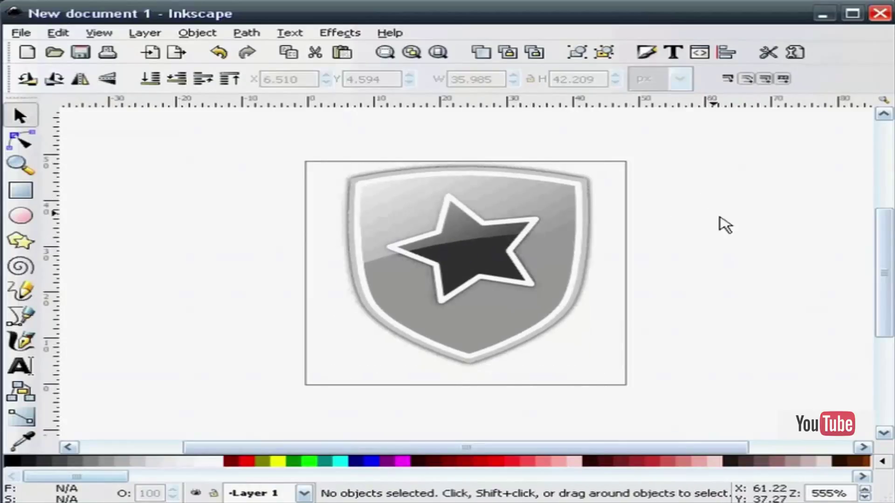
- Draw a flat horizontal ellipse about 20 px wide beside the shield's lower-left side
left_click(20, 166)
left_click(166, 80)
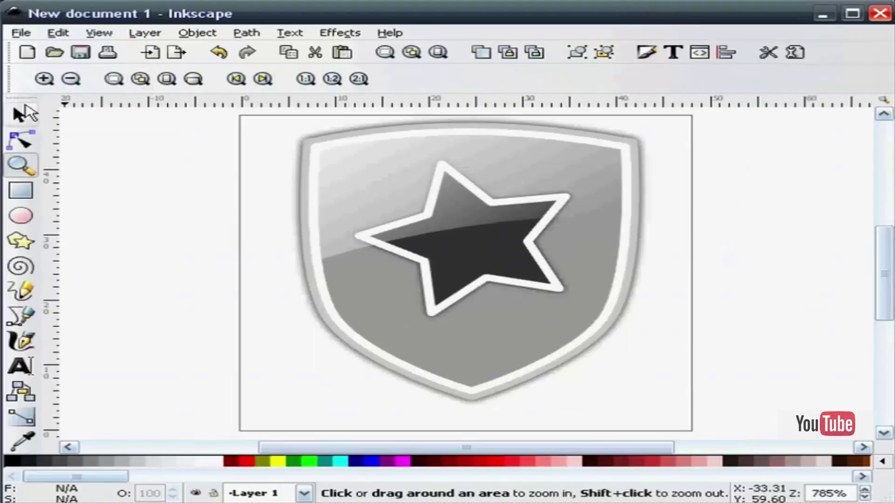
left_click(19, 116)
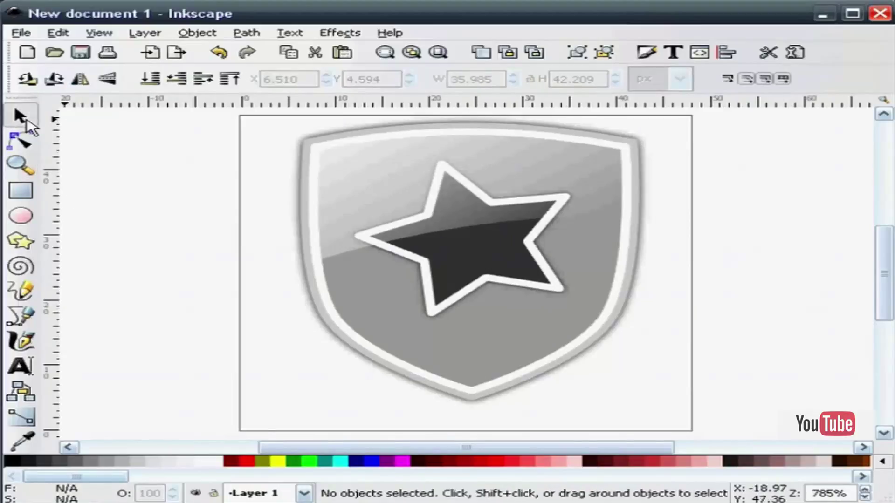
left_click(18, 217)
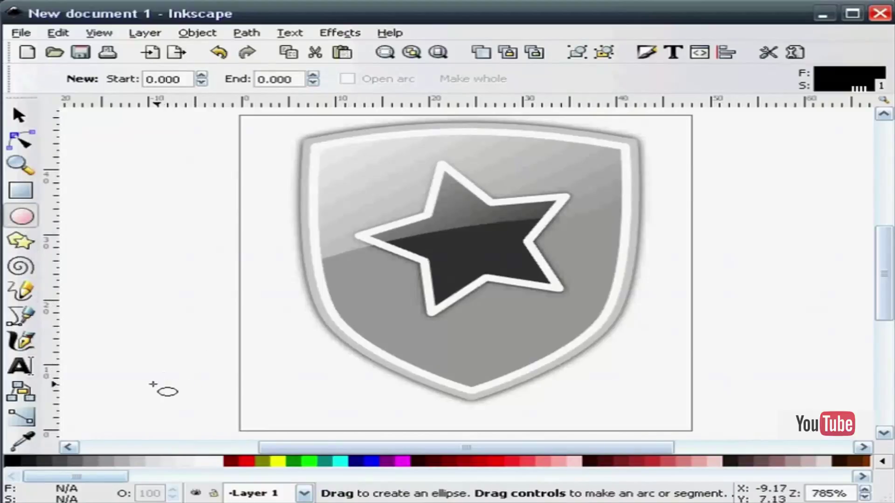
left_click_drag(107, 362, 299, 386)
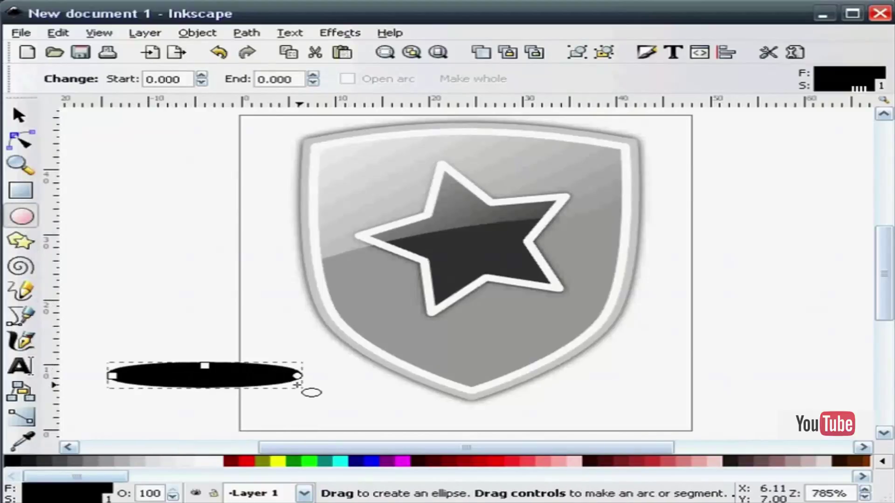
- Remove the outline from the flat black ellipse
left_click(647, 53)
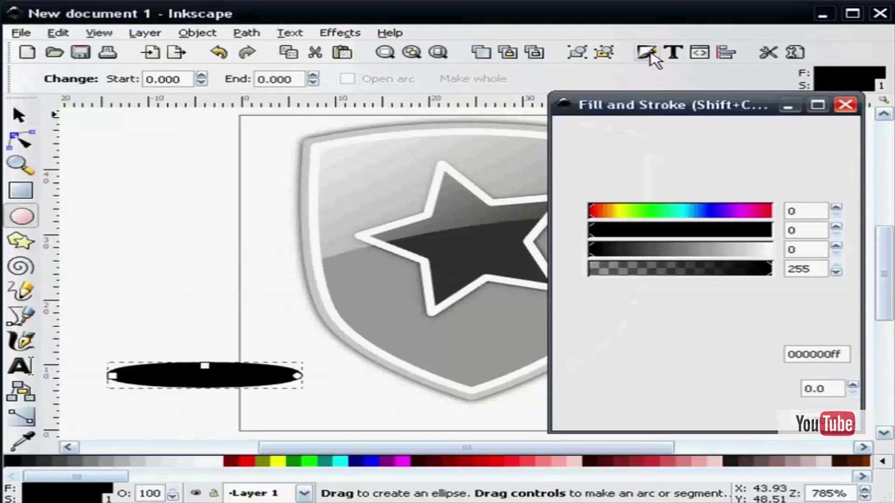
left_click(645, 126)
left_click(581, 152)
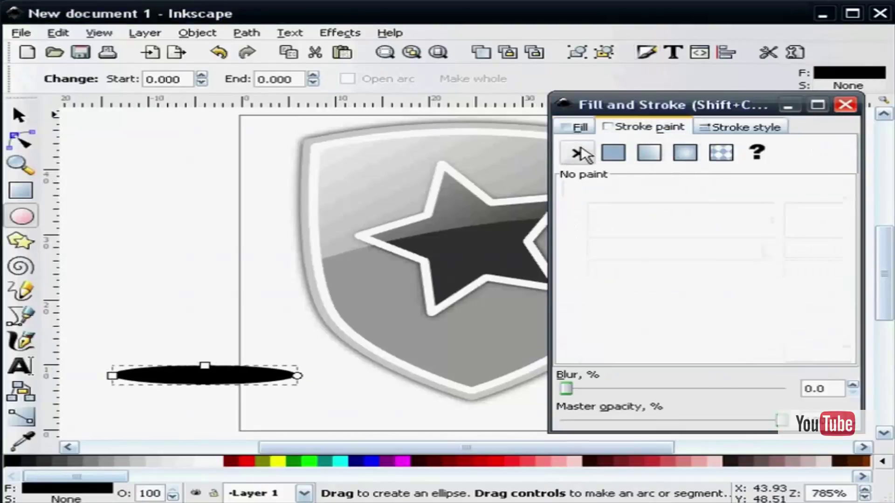
left_click(578, 127)
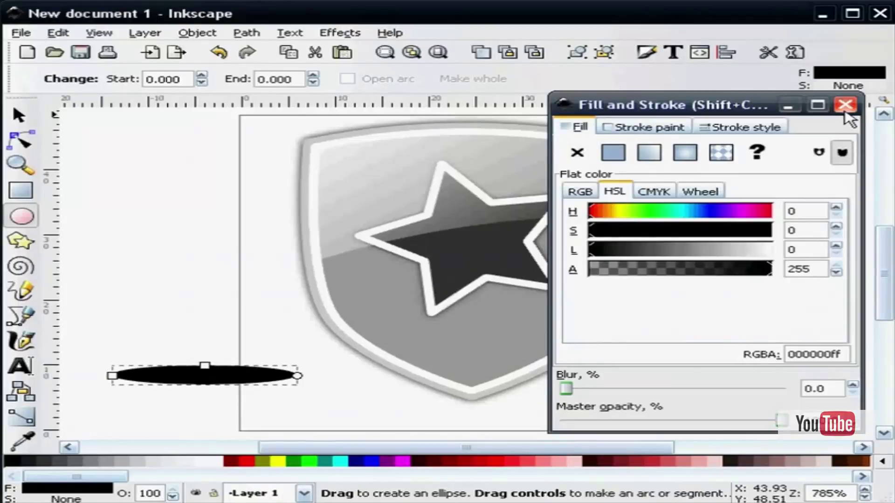
left_click(845, 105)
left_click(20, 116)
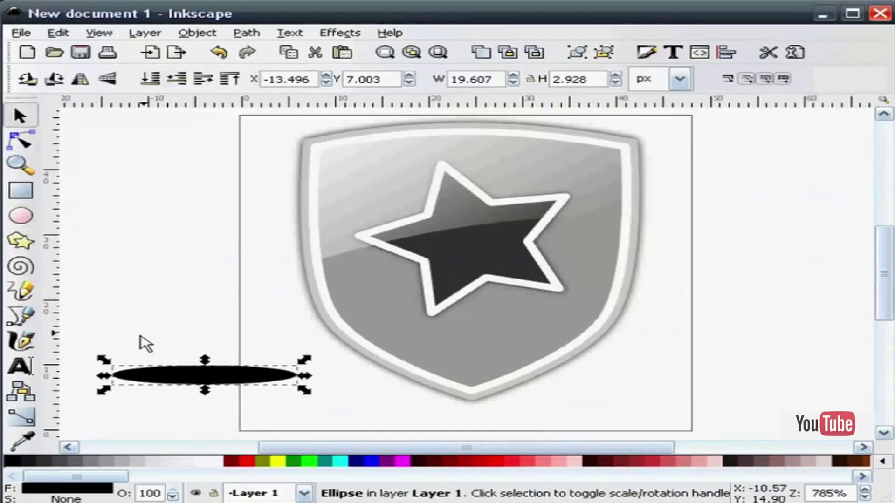
- Fill the ellipse with medium grey (808080) and blur it by 10%
left_click(89, 463)
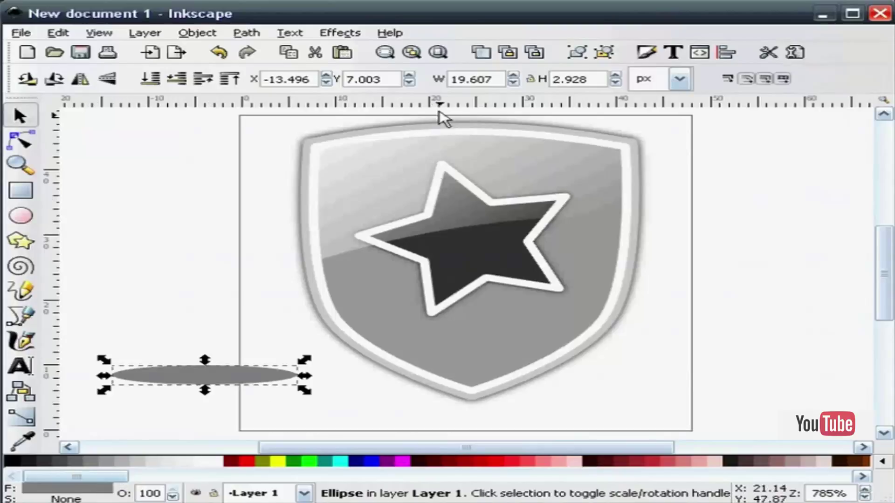
left_click(646, 54)
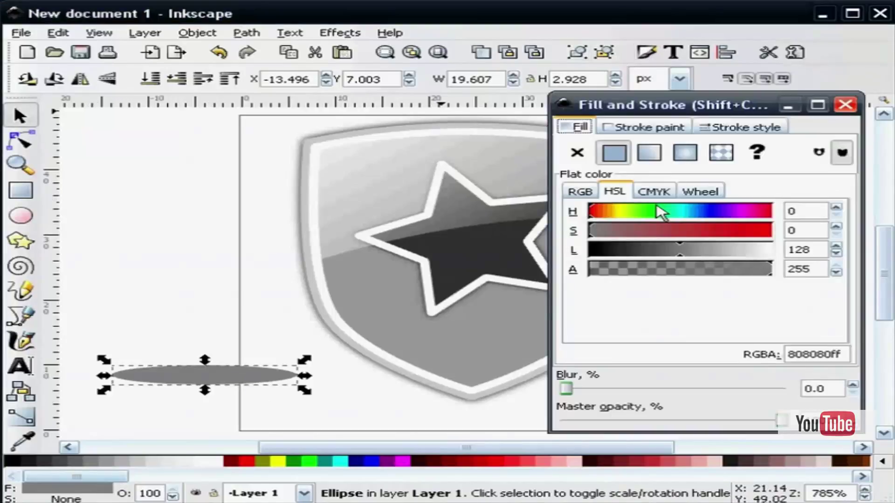
left_click_drag(837, 388, 796, 390)
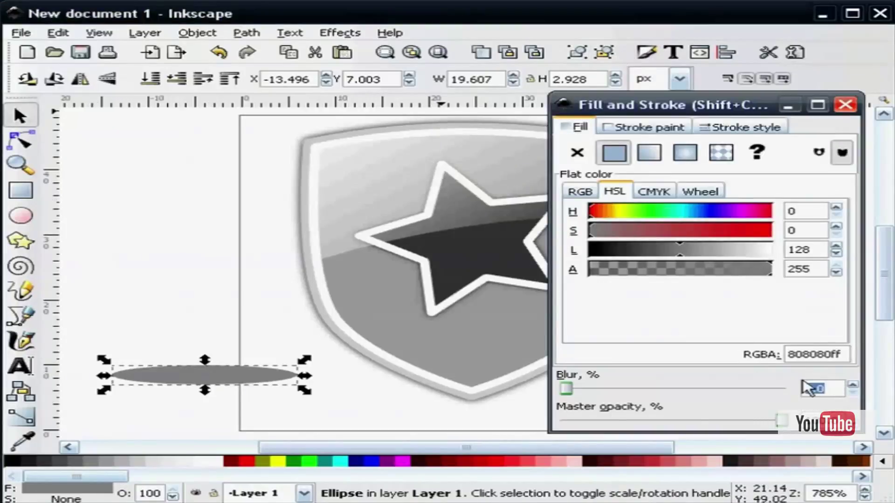
key("Return")
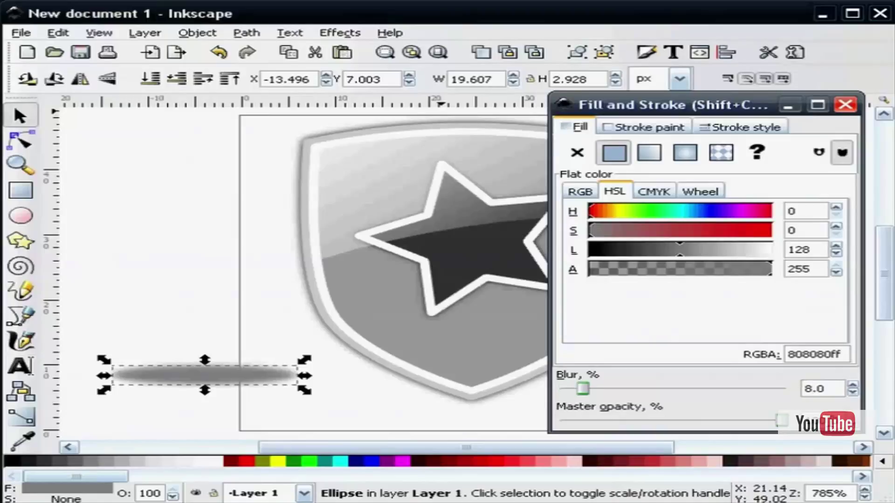
left_click(853, 385)
left_click(853, 385)
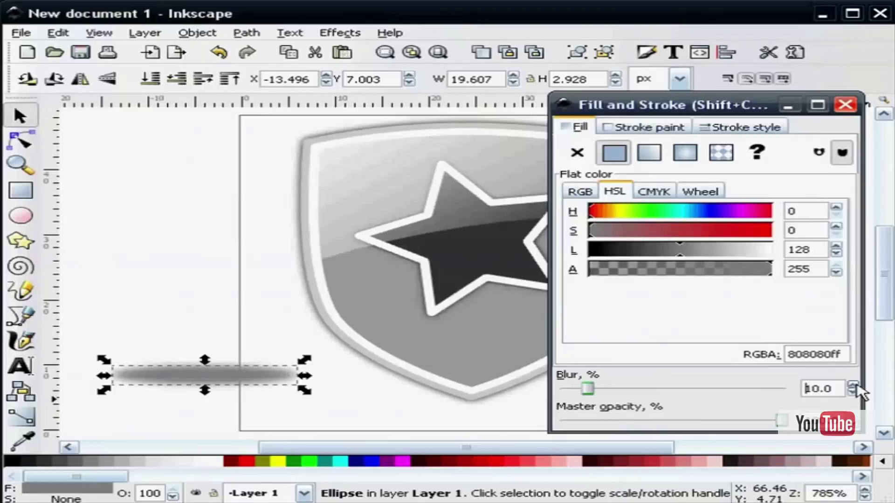
left_click(846, 104)
key("Escape")
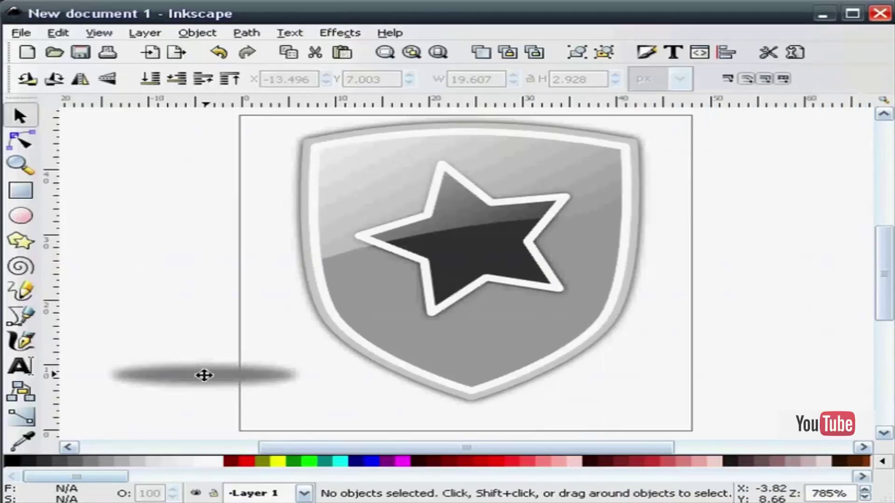
- Move the blurred ellipse beneath the shield's tip and enlarge it to about 28.5 × 4.3 px
left_click(204, 375)
key("Escape")
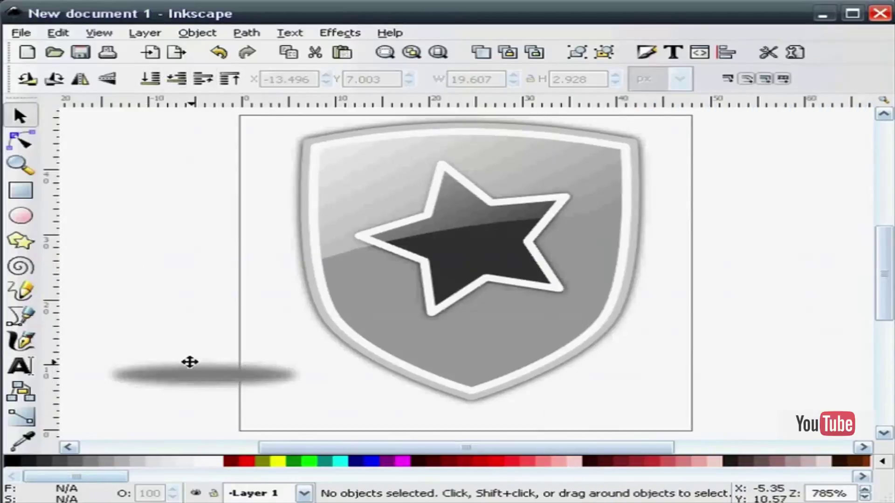
left_click_drag(201, 375, 437, 413)
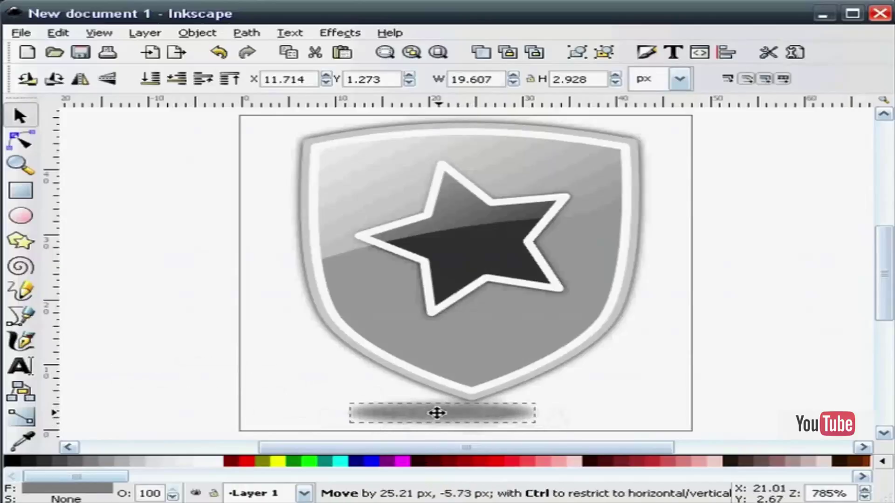
left_click_drag(541, 421, 634, 433)
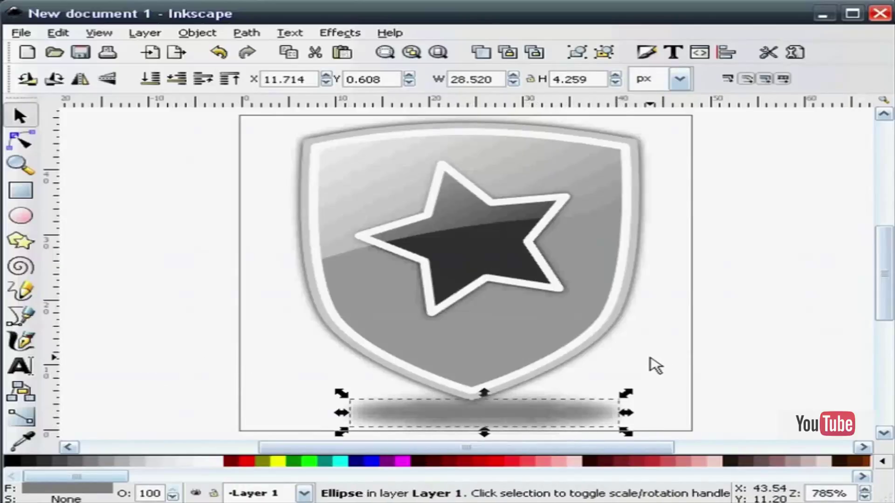
- Flatten the blurred ellipse to about 3 px high and centre it just below the shield's tip as a ground shadow
left_click(650, 365)
left_click(578, 405)
left_click_drag(584, 406, 552, 413)
left_click_drag(471, 402, 472, 409)
left_click(625, 390)
left_click_drag(523, 419, 527, 413)
left_click(650, 380)
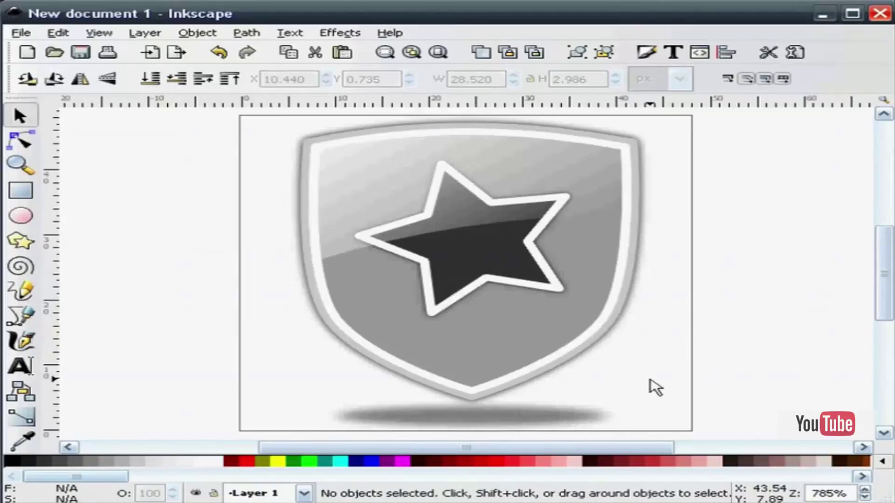